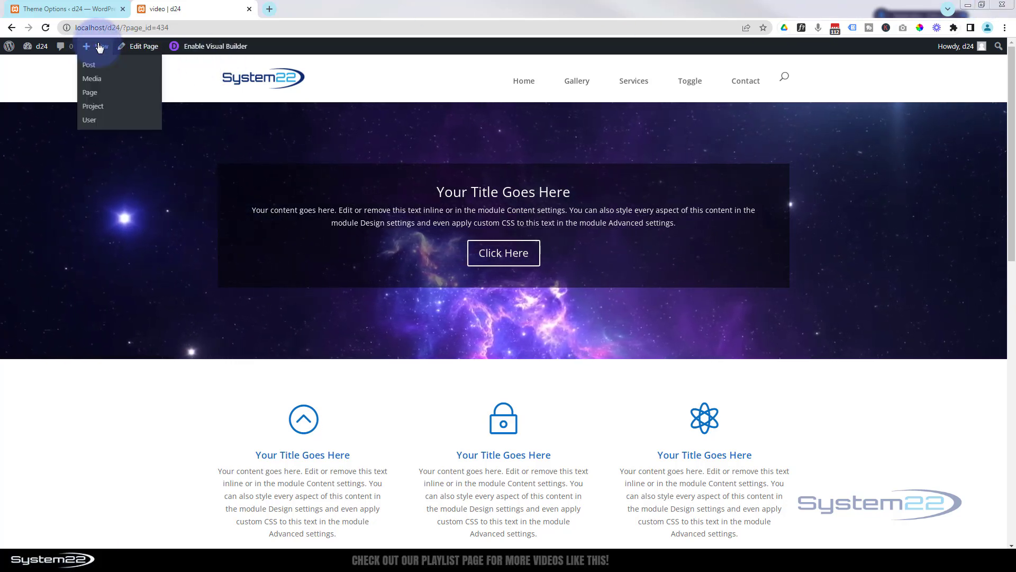
Create a new page titled "Video bg" and start building it from scratch in the Divi Builder.
{"action": "left_click", "coordinate": [97, 97]}
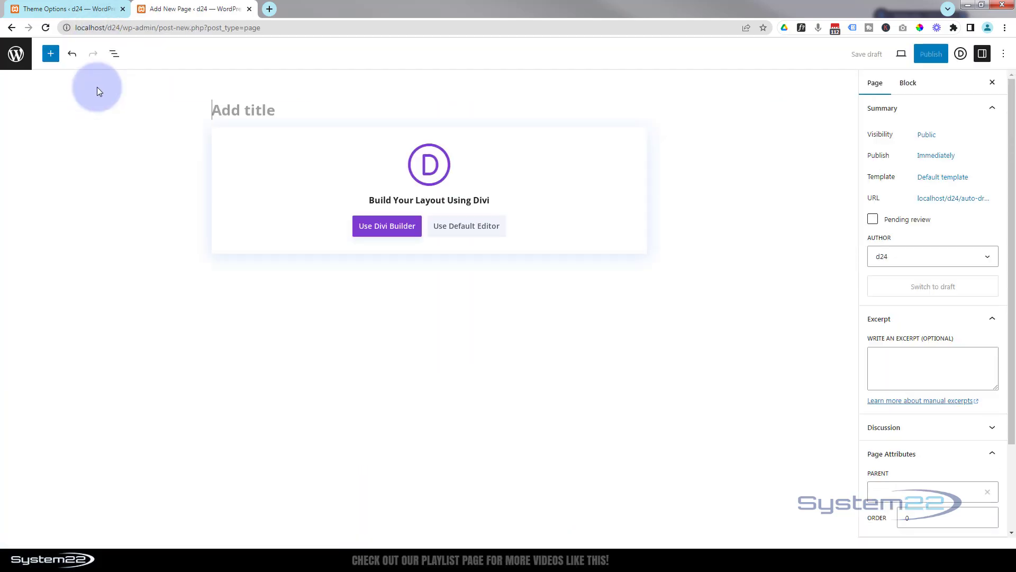
{"action": "type", "text": "Video bg"}
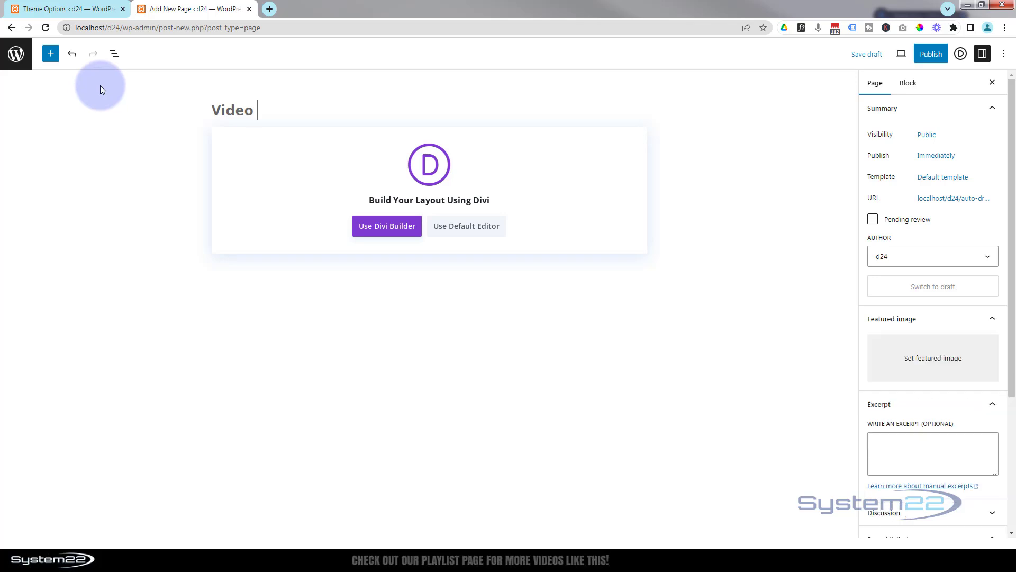
{"action": "left_click", "coordinate": [393, 233]}
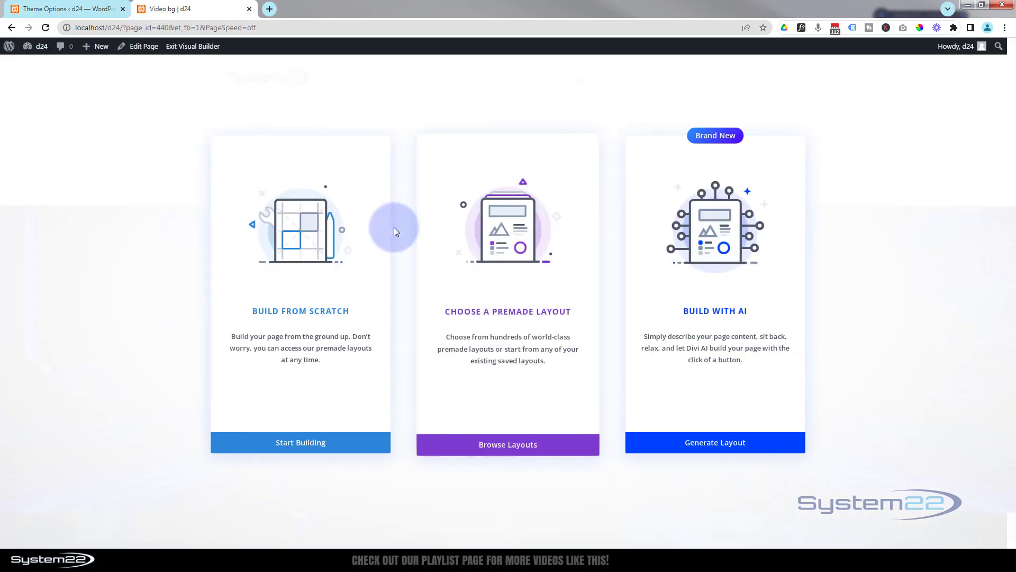
{"action": "left_click", "coordinate": [318, 447]}
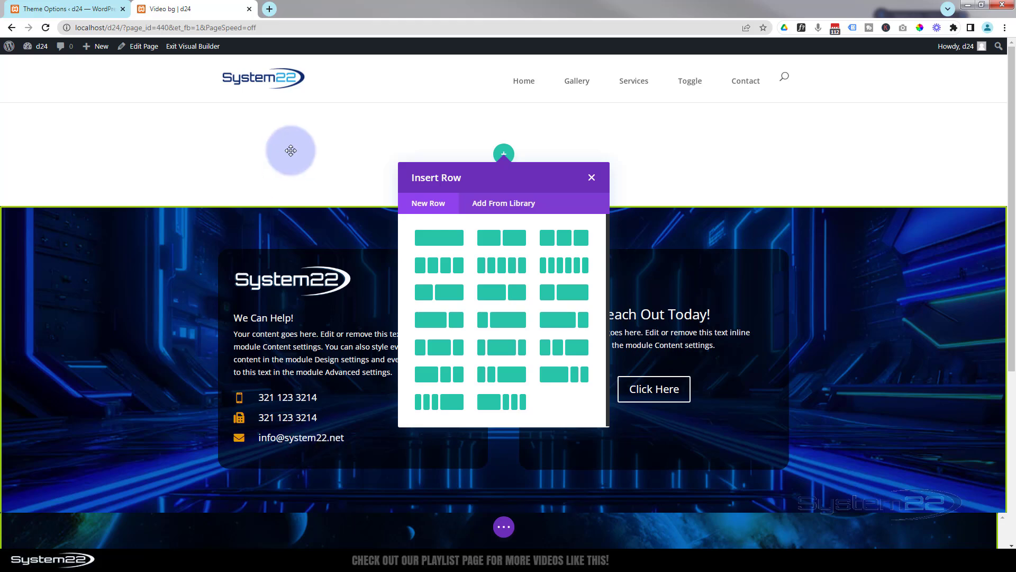
Insert a single-column row containing an empty Code module and save the module.
{"action": "left_click", "coordinate": [443, 238]}
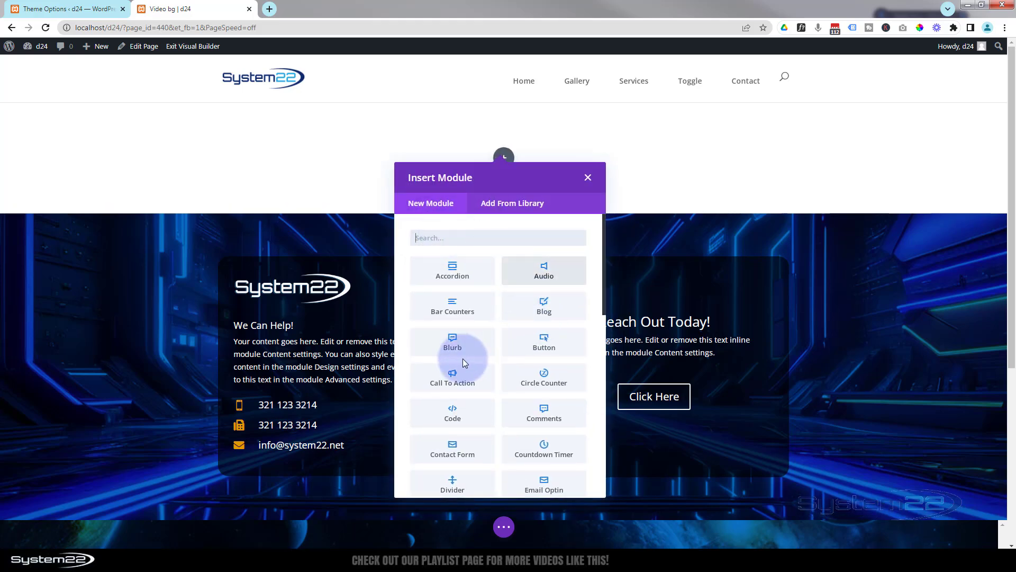
{"action": "left_click", "coordinate": [457, 412]}
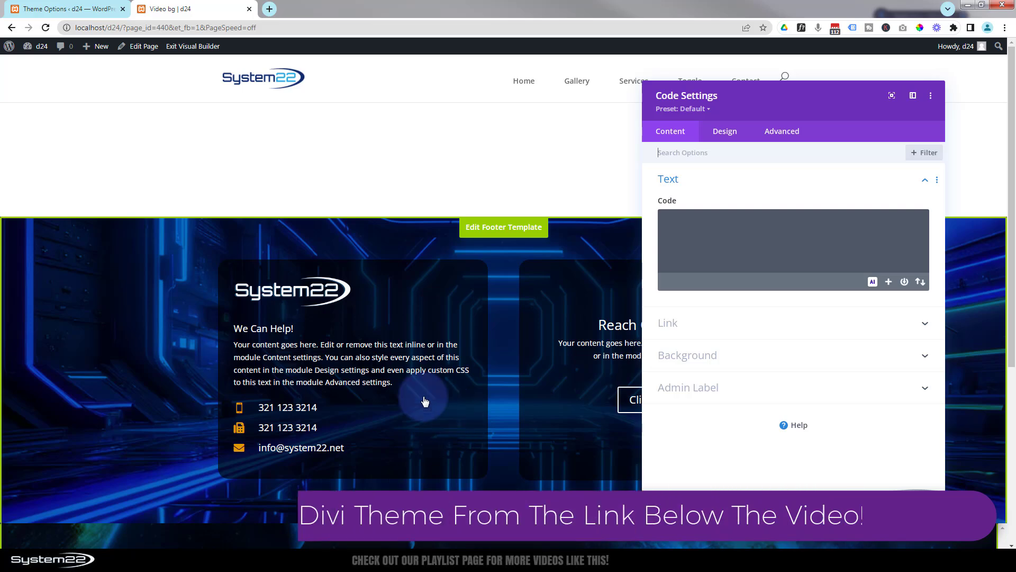
{"action": "left_click", "coordinate": [893, 504]}
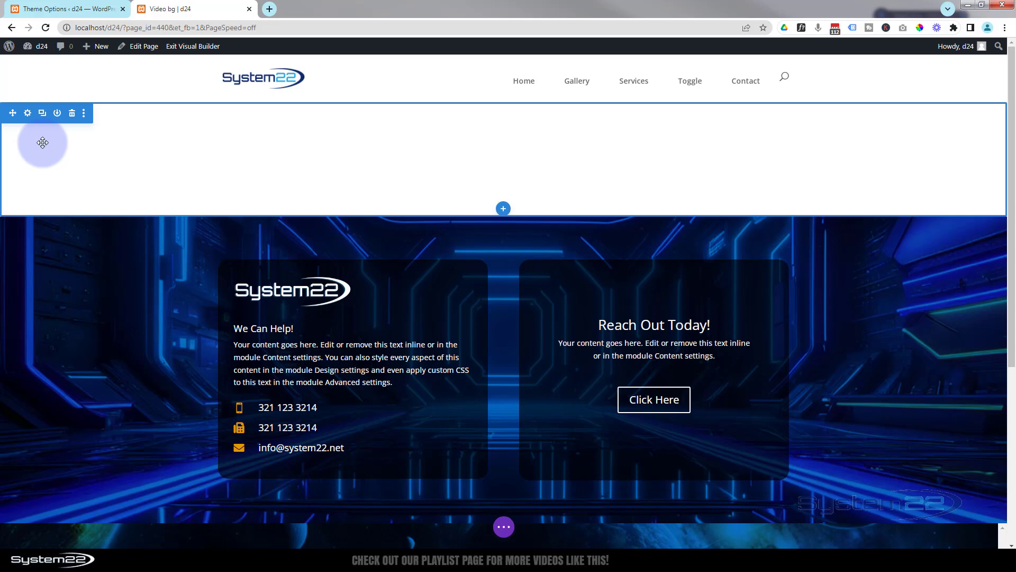
Give the section the space scene with planets and rocky spires from the media library as background image, and save it.
{"action": "left_click", "coordinate": [28, 116]}
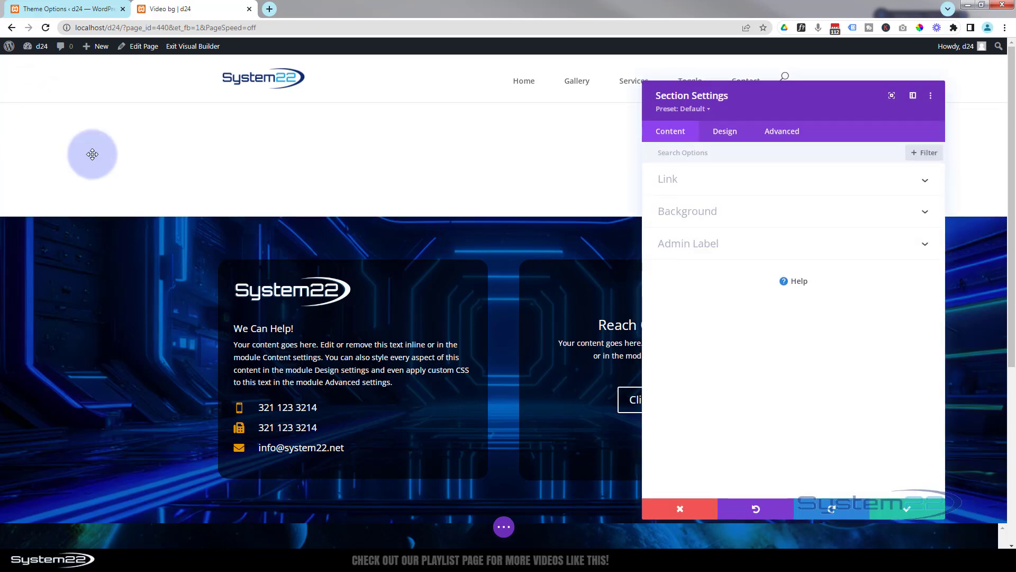
{"action": "left_click", "coordinate": [774, 214]}
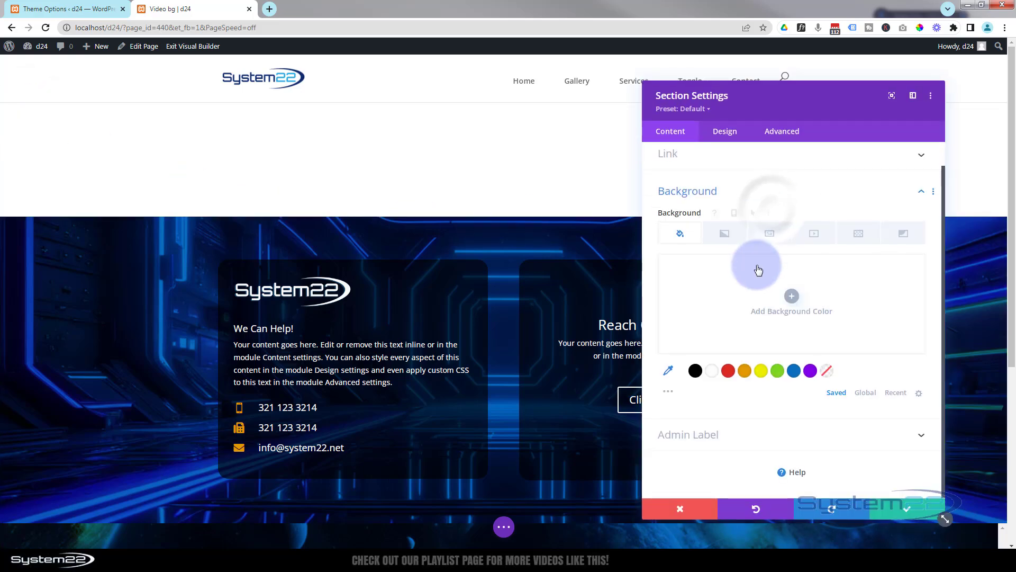
{"action": "left_click", "coordinate": [770, 236]}
{"action": "left_click", "coordinate": [792, 296]}
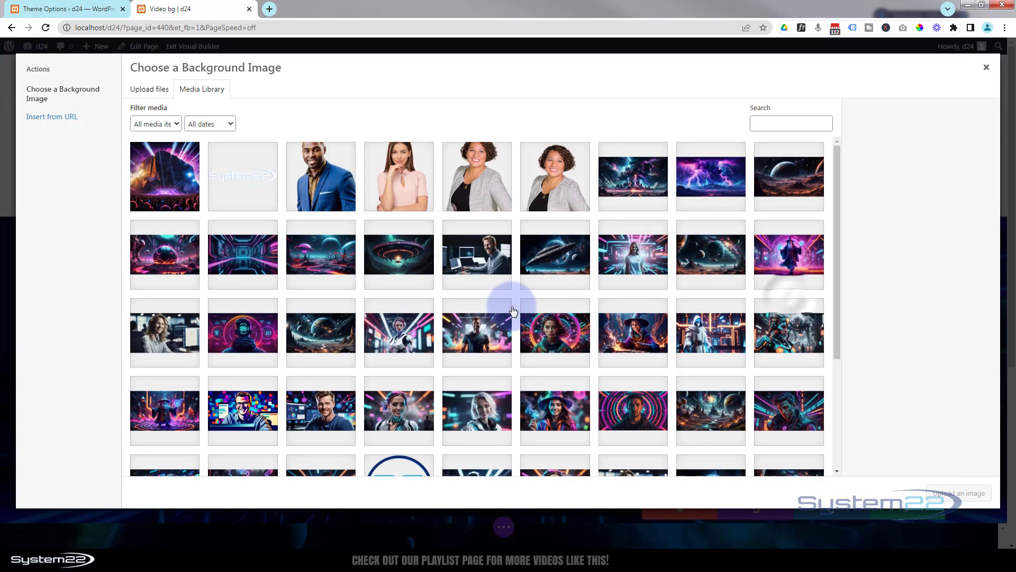
{"action": "left_click", "coordinate": [307, 340]}
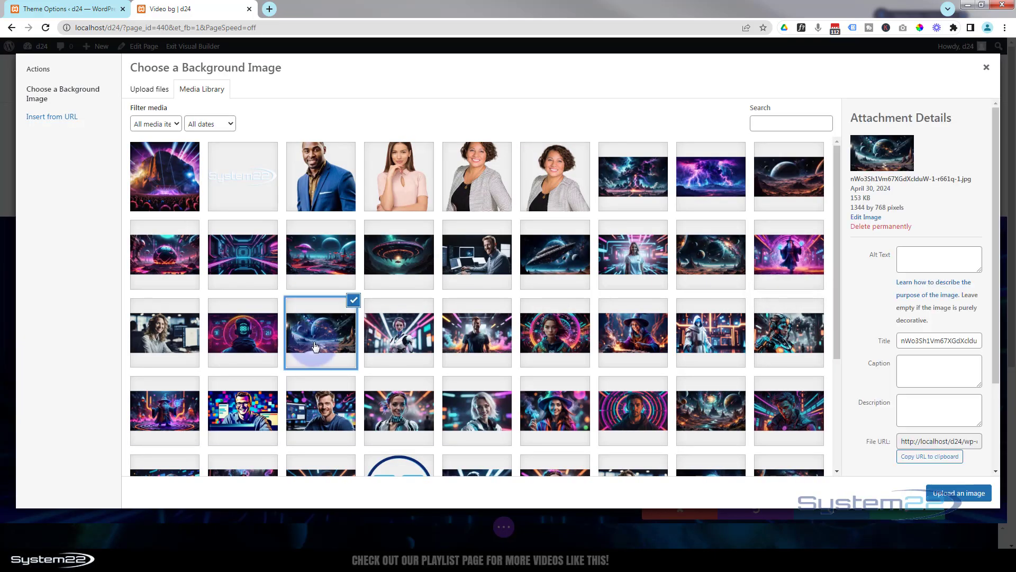
{"action": "left_click", "coordinate": [968, 493]}
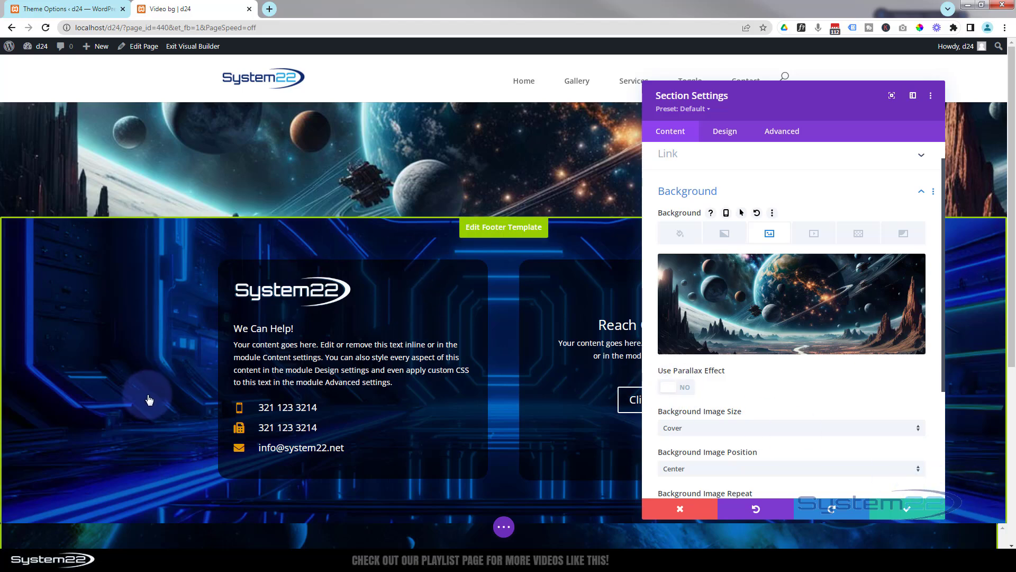
{"action": "left_click", "coordinate": [907, 514]}
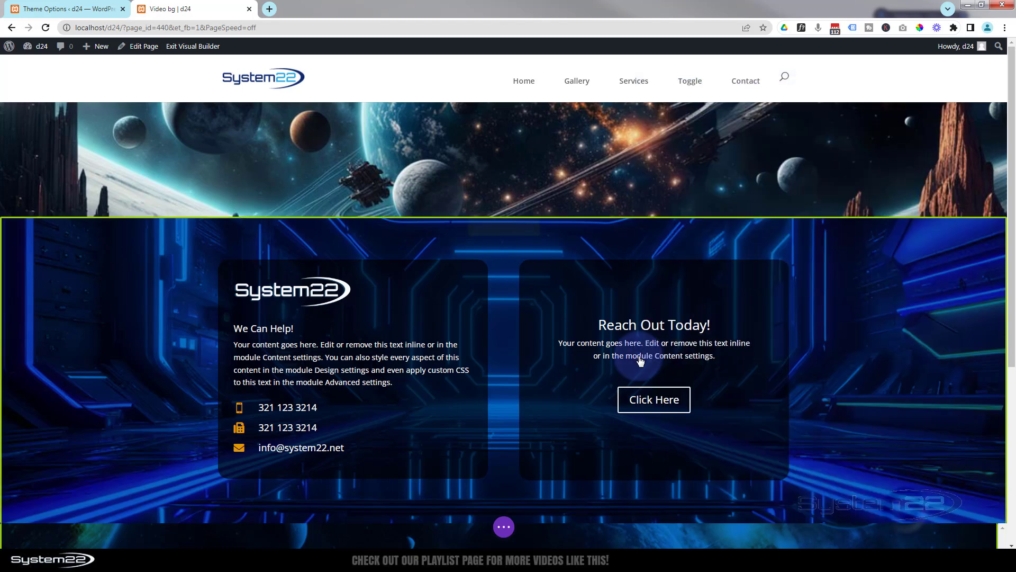
Insert the saved section with the icon blurbs from the library below the space background section.
{"action": "left_click", "coordinate": [505, 211]}
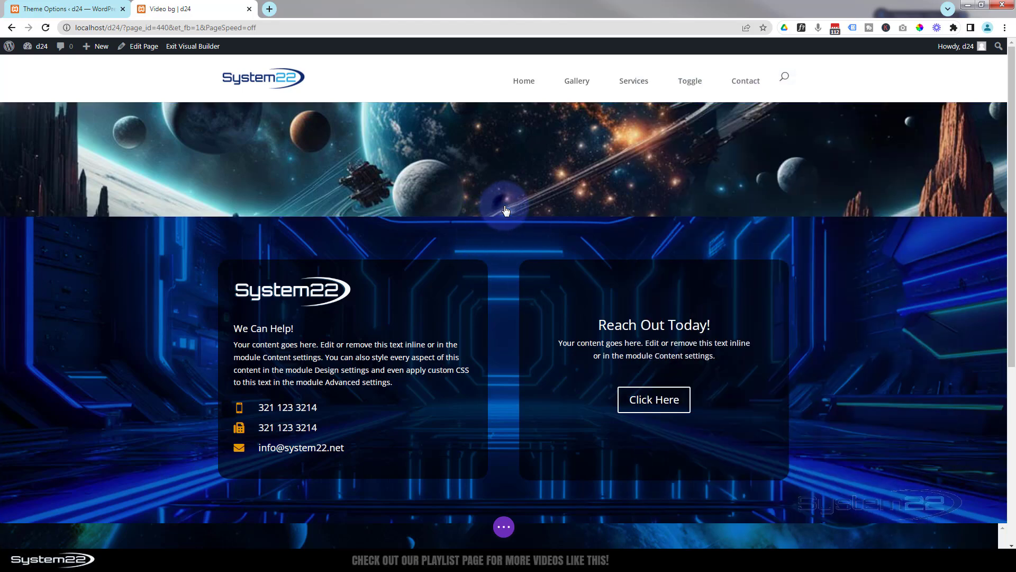
{"action": "left_click", "coordinate": [512, 249]}
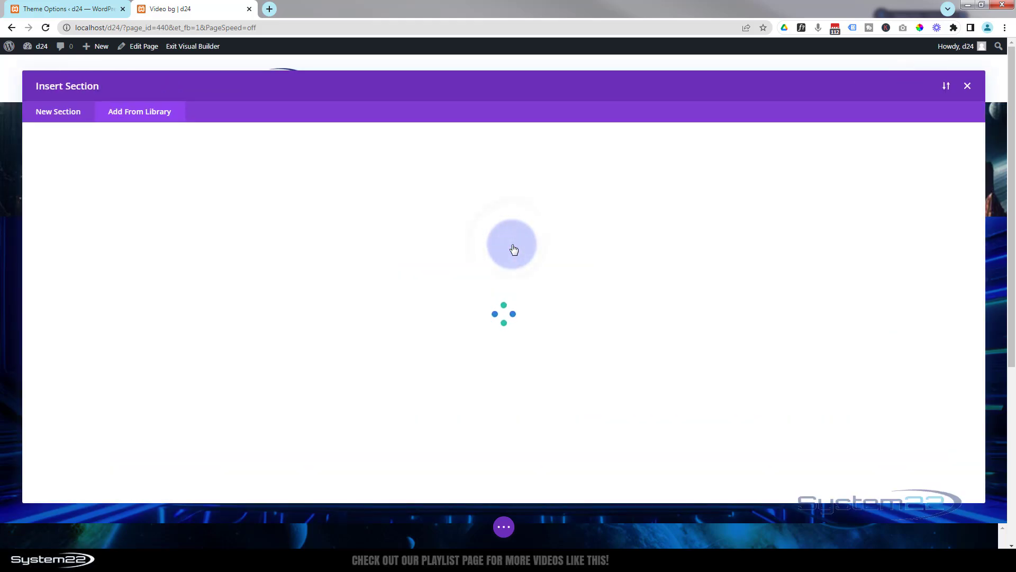
{"action": "left_click", "coordinate": [686, 235]}
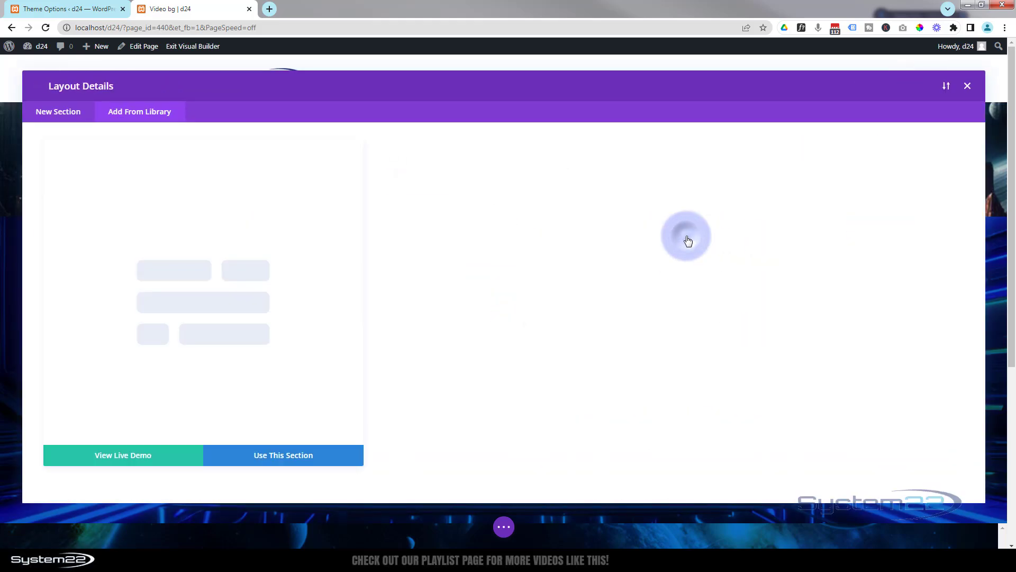
{"action": "left_click", "coordinate": [302, 456]}
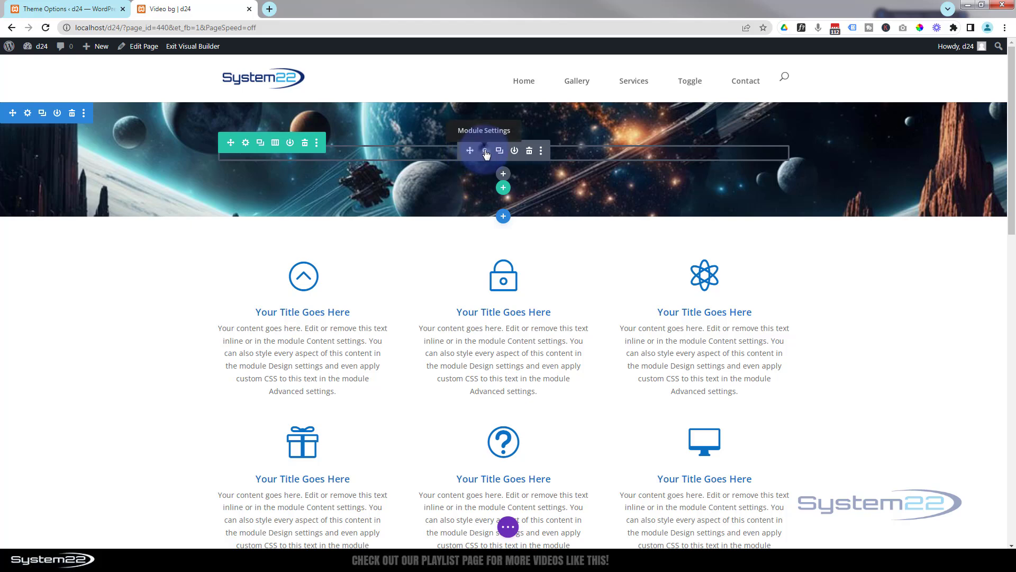
Open the Code module's settings, switch to the YouTube window and copy the embed code of "Travel the Universe While Relaxation ★ Space Ambient Music".
{"action": "left_click", "coordinate": [485, 152]}
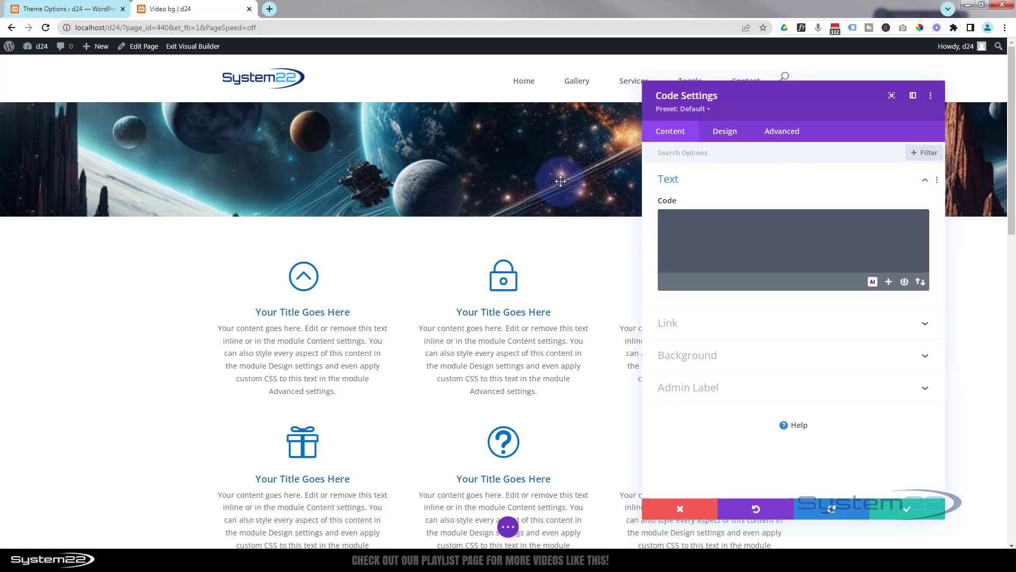
{"action": "left_click_drag", "start_coordinate": [0, 101], "coordinate": [441, 47]}
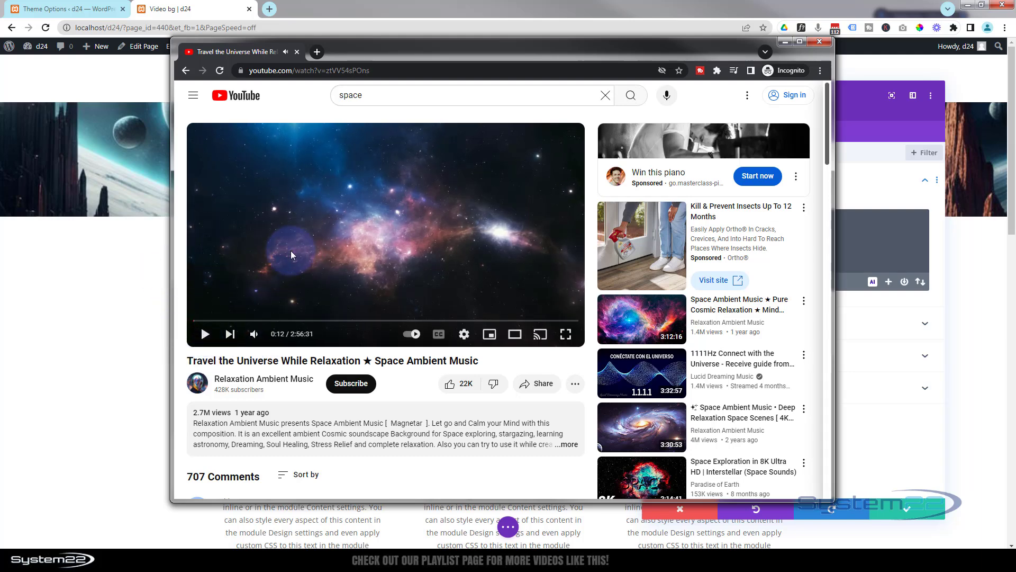
{"action": "left_click", "coordinate": [538, 389]}
{"action": "left_click", "coordinate": [399, 251]}
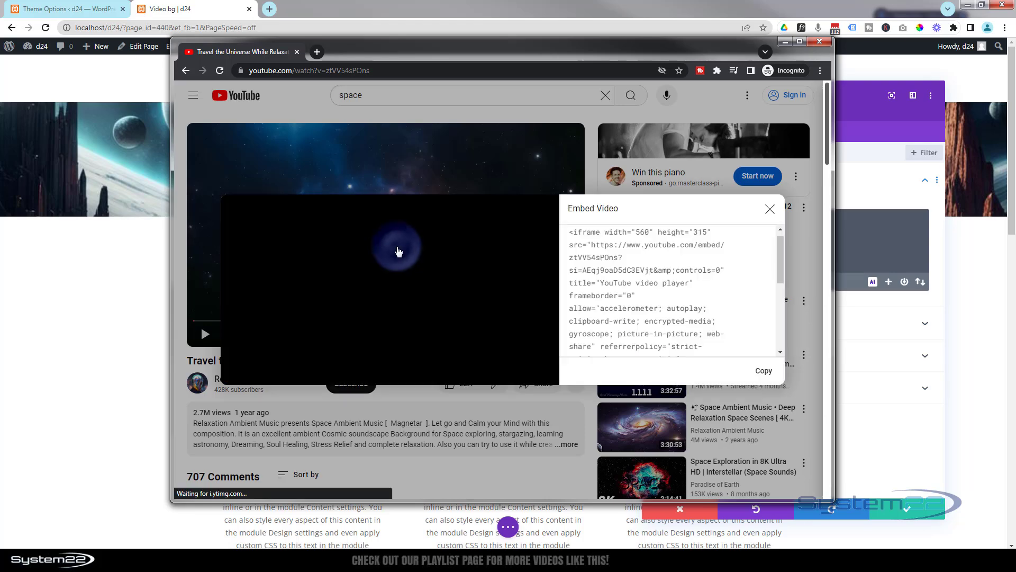
{"action": "left_click", "coordinate": [764, 372]}
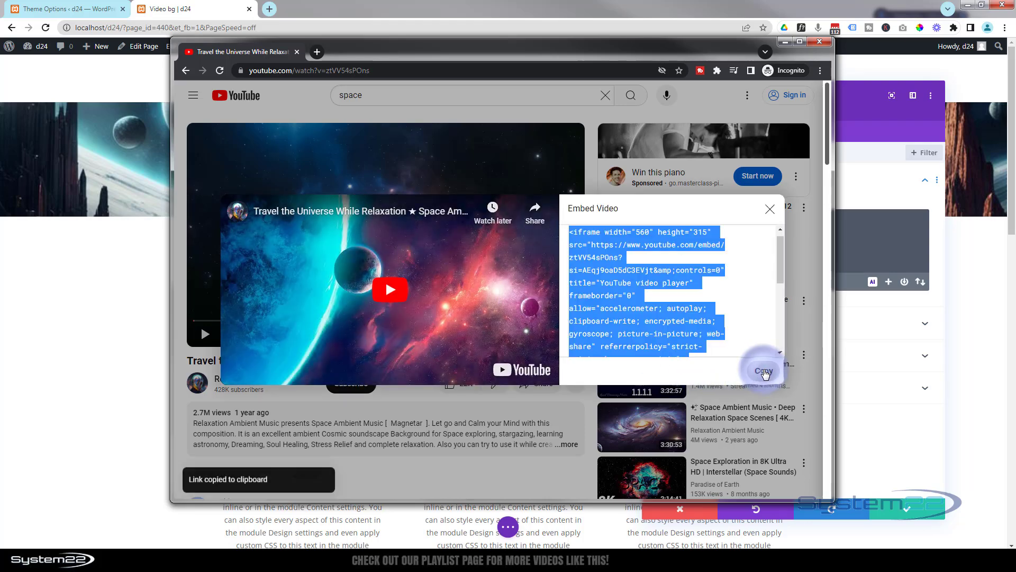
Return to the page builder and paste the YouTube iframe embed code into the Code module.
{"action": "left_click_drag", "start_coordinate": [658, 45], "coordinate": [0, 69]}
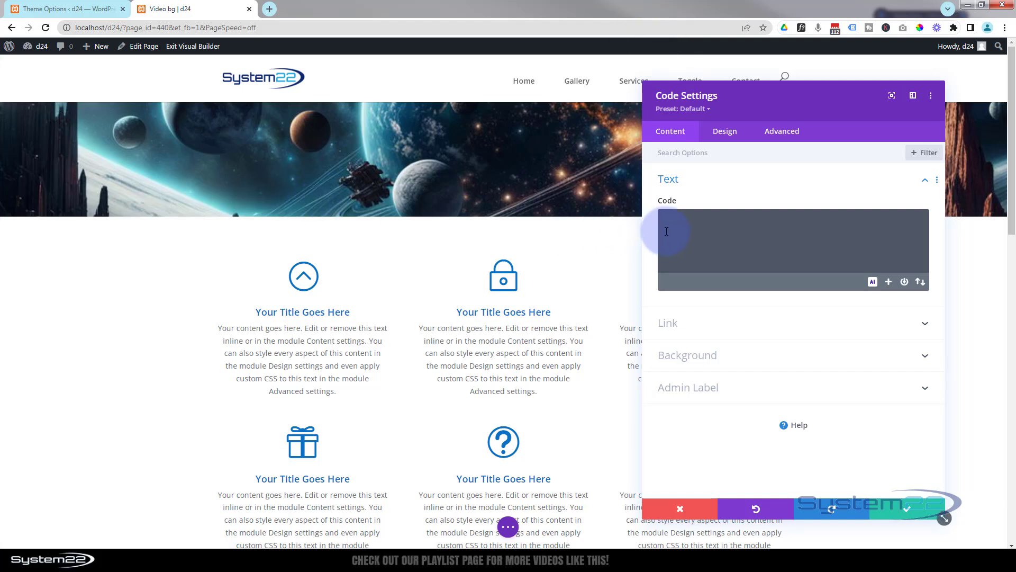
{"action": "left_click", "coordinate": [685, 226]}
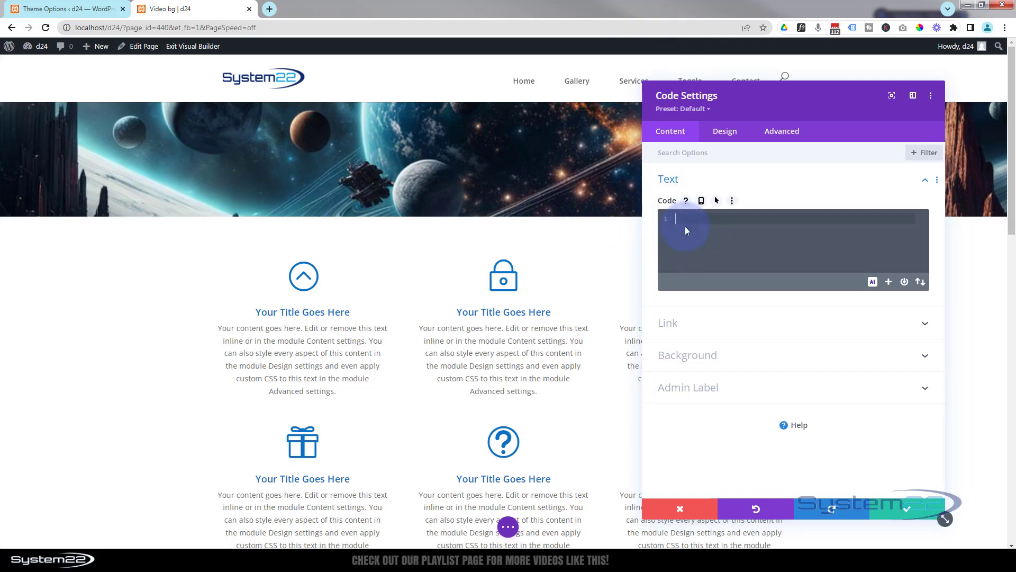
{"action": "key", "text": "ctrl+v"}
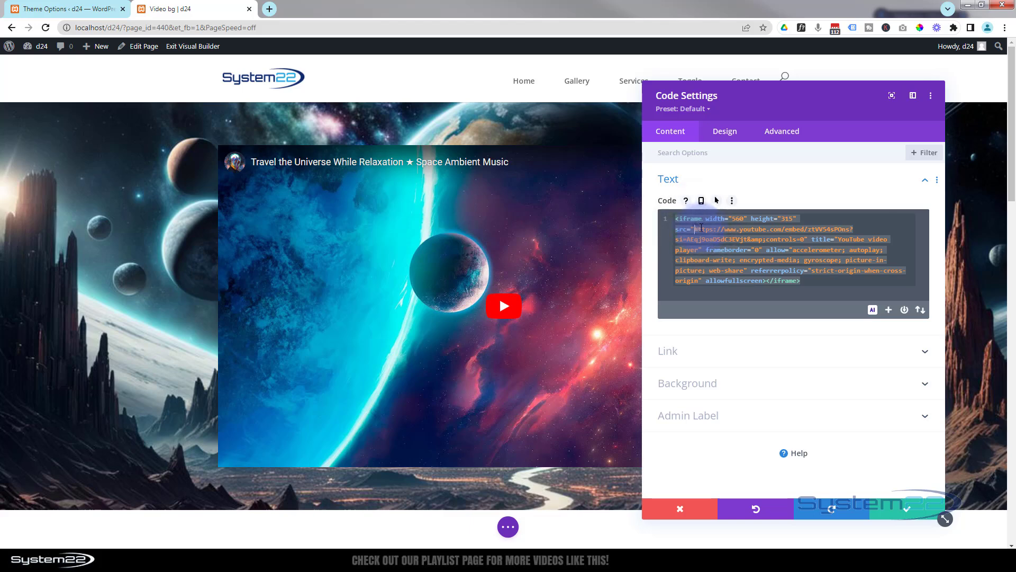
Reopen the YouTube video's embed options, toggle Show player controls on and back off, copy the embed code again and return to the builder.
{"action": "left_click_drag", "start_coordinate": [694, 229], "coordinate": [774, 239]}
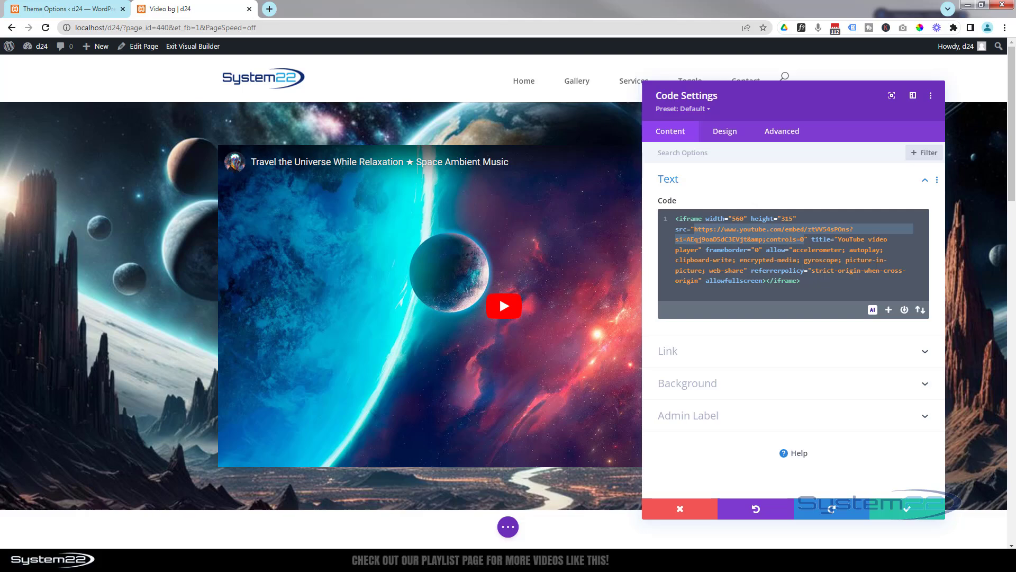
{"action": "left_click_drag", "start_coordinate": [0, 87], "coordinate": [617, 44]}
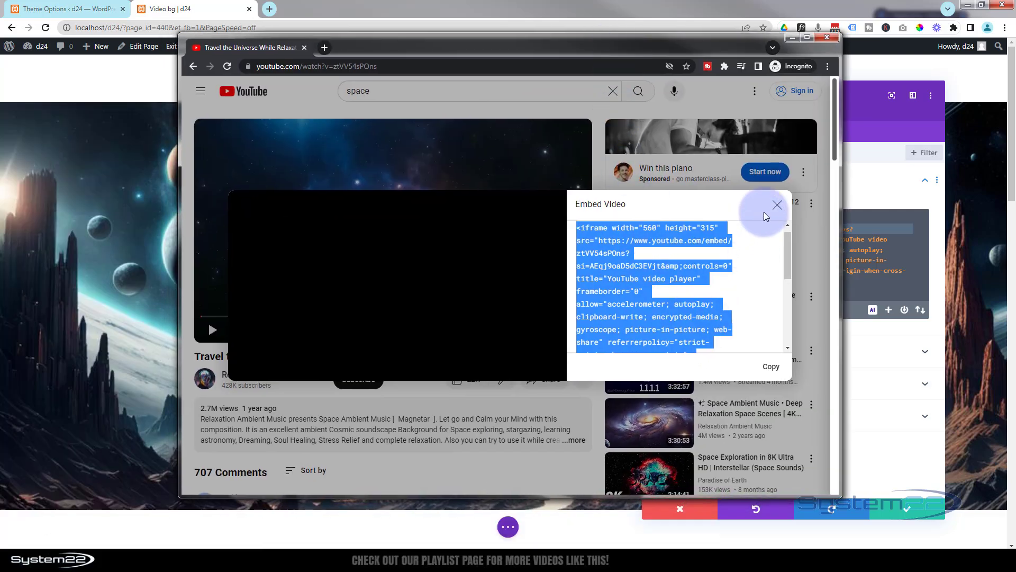
{"action": "left_click", "coordinate": [777, 205]}
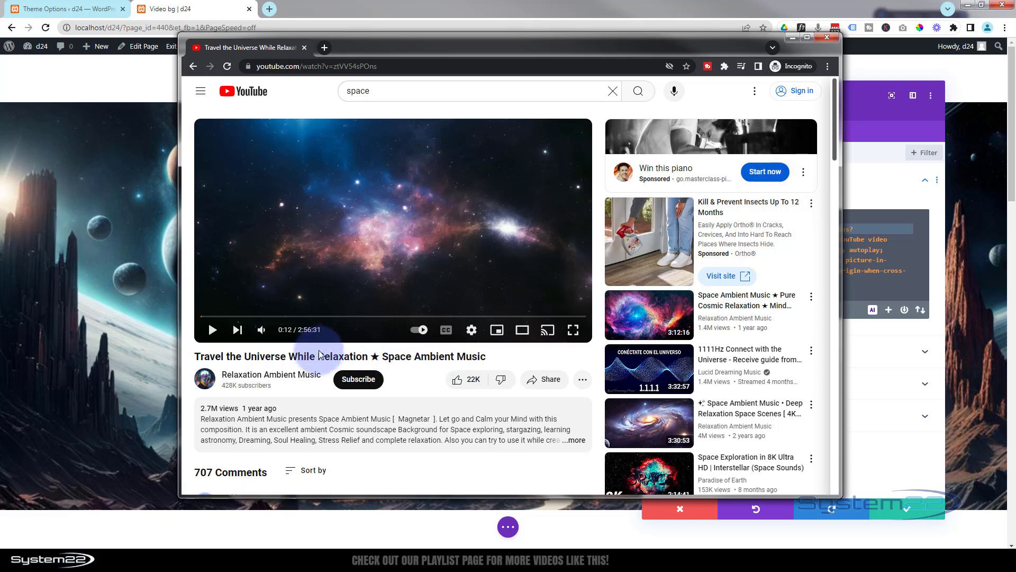
{"action": "left_click", "coordinate": [549, 388]}
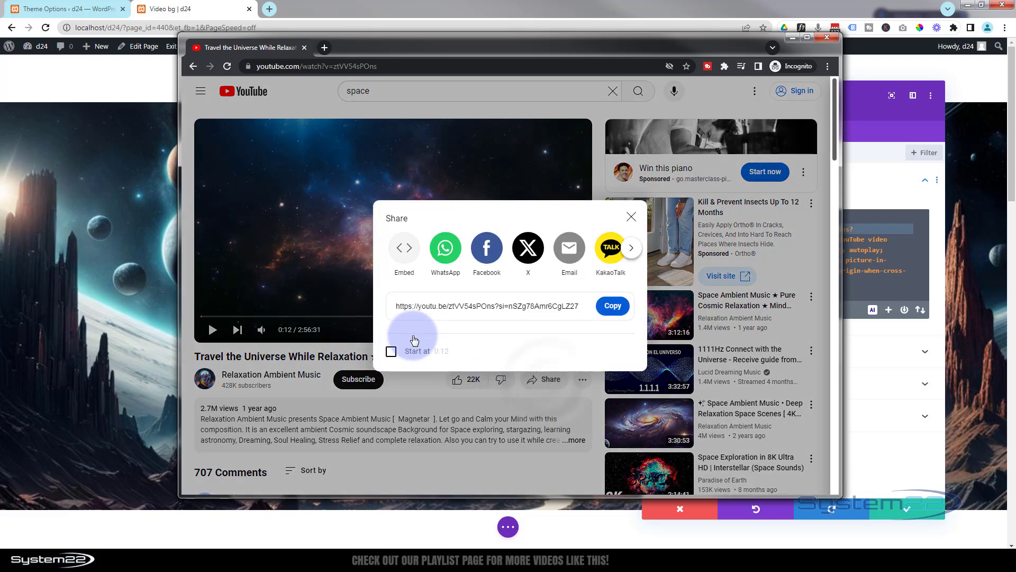
{"action": "left_click", "coordinate": [404, 249]}
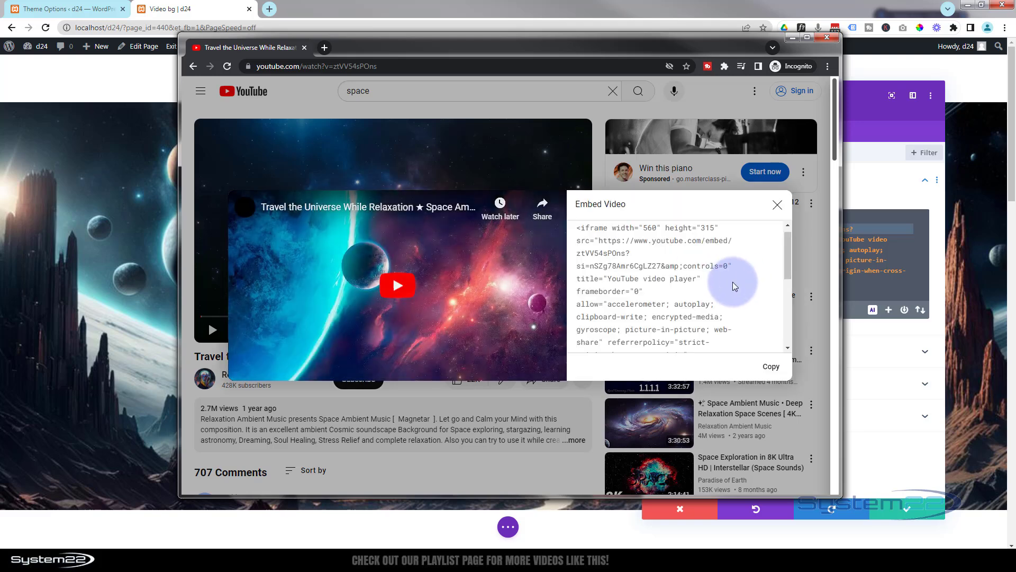
{"action": "scroll", "coordinate": [732, 281], "scroll_direction": "down", "scroll_amount": 3}
{"action": "scroll", "coordinate": [732, 282], "scroll_direction": "down", "scroll_amount": 2}
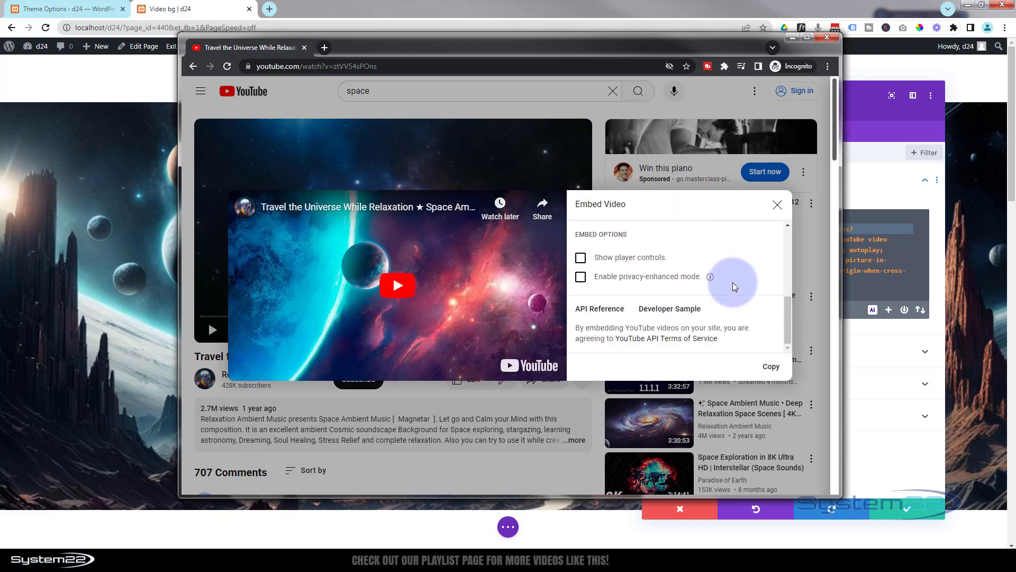
{"action": "left_click", "coordinate": [581, 259]}
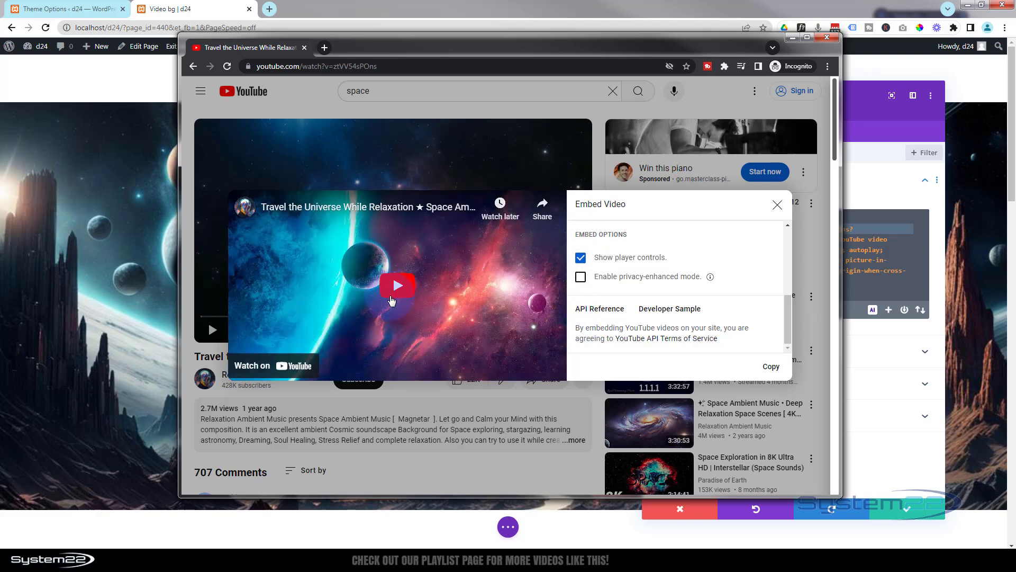
{"action": "left_click", "coordinate": [582, 259]}
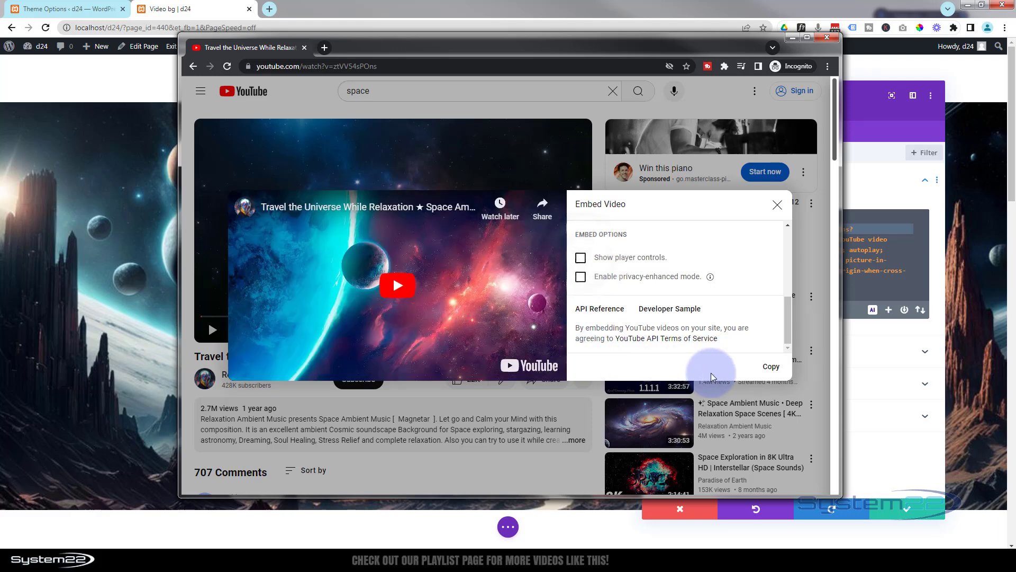
{"action": "left_click", "coordinate": [771, 369]}
{"action": "left_click_drag", "start_coordinate": [605, 47], "coordinate": [365, 93]}
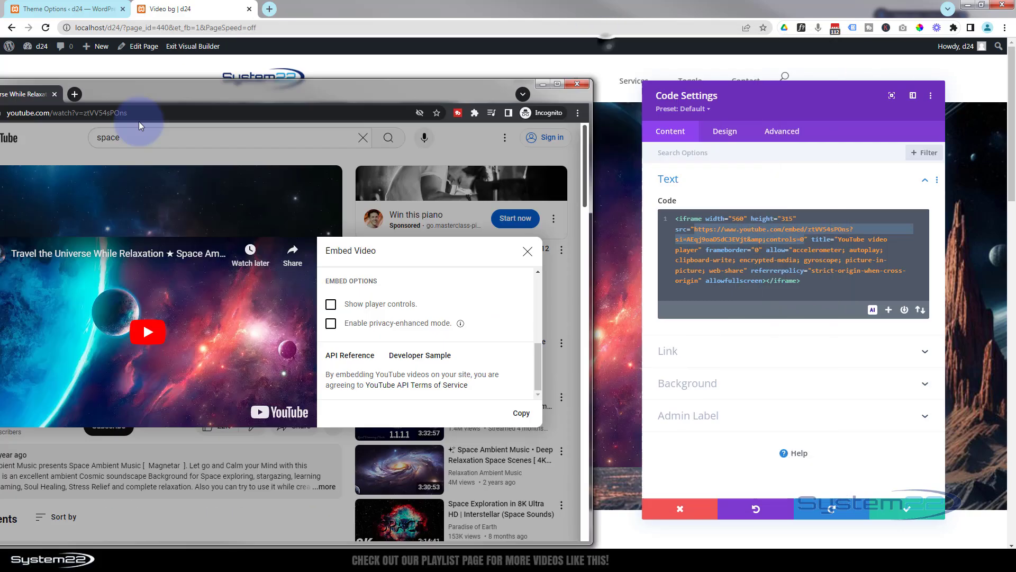
{"action": "left_click", "coordinate": [607, 39]}
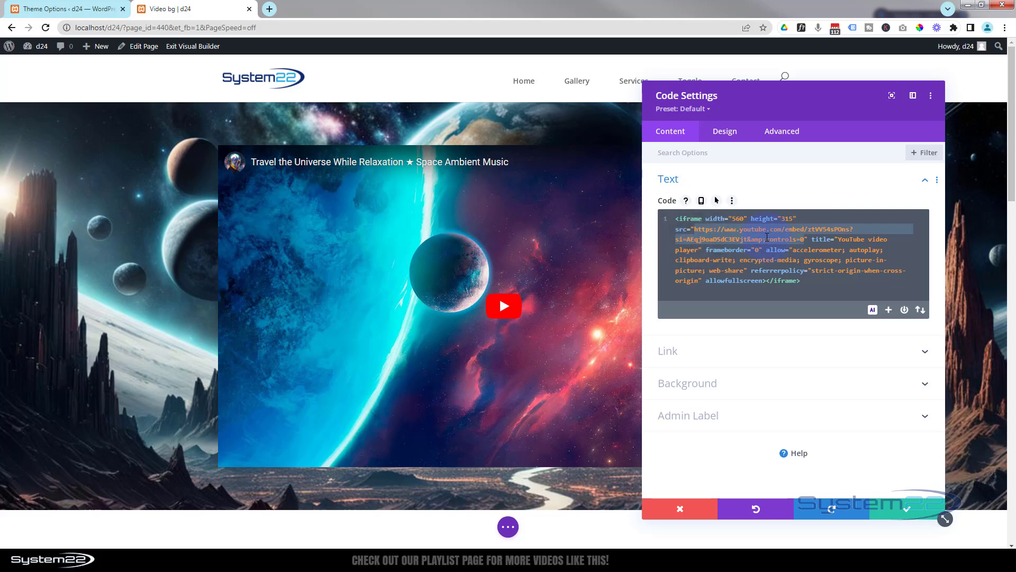
Append the parameters &autoplay=1 and &mute=1 after controls=0 in the iframe's video URL and save the Code module.
{"action": "triple_click", "coordinate": [805, 238]}
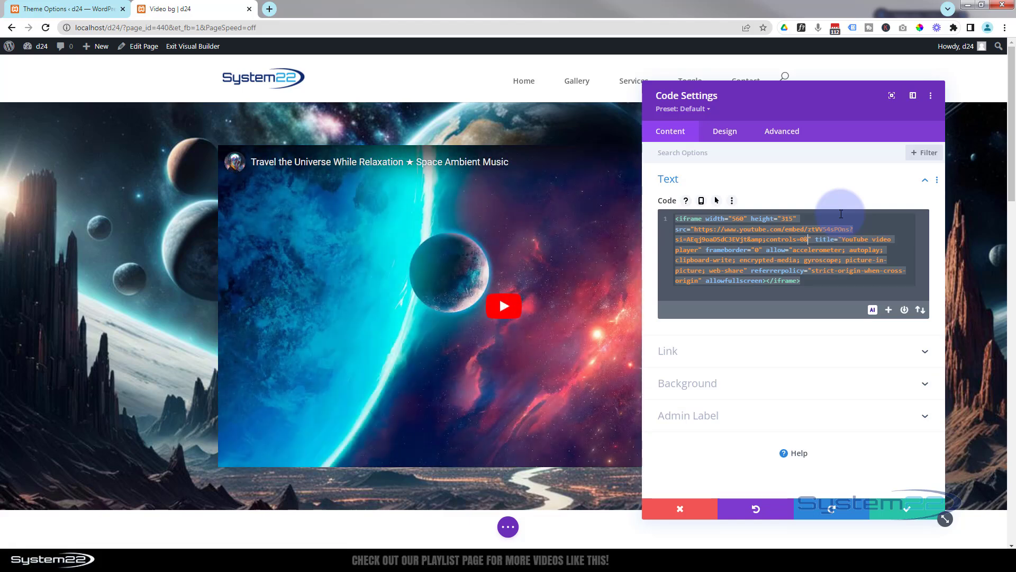
{"action": "type", "text": "utoplay"}
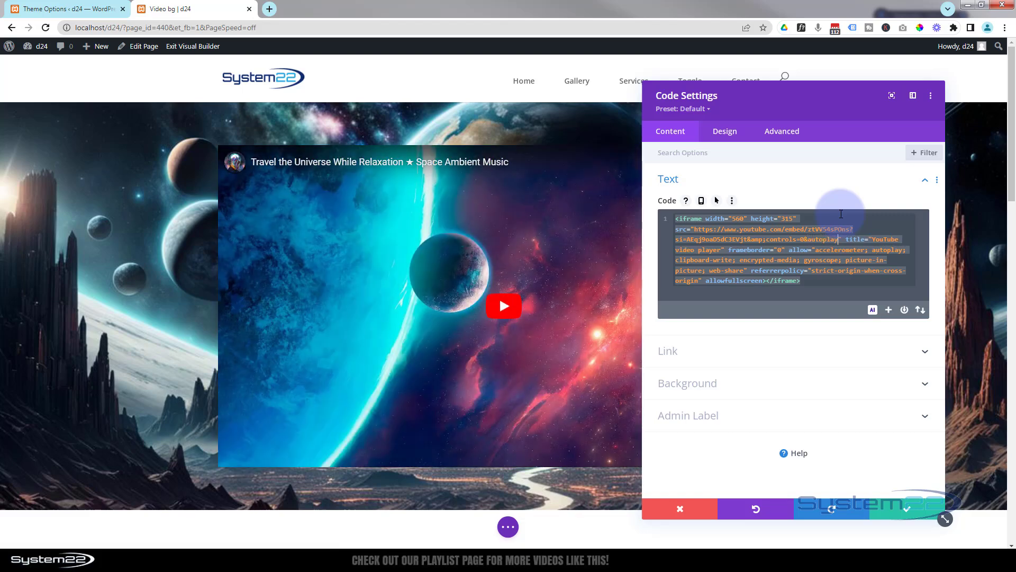
{"action": "type", "text": "=1"}
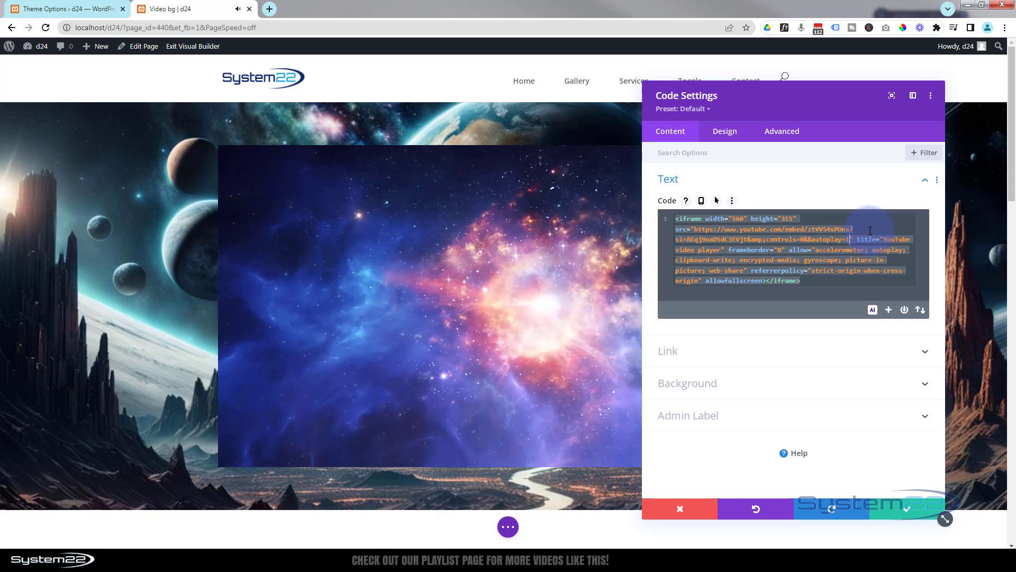
{"action": "type", "text": "&"}
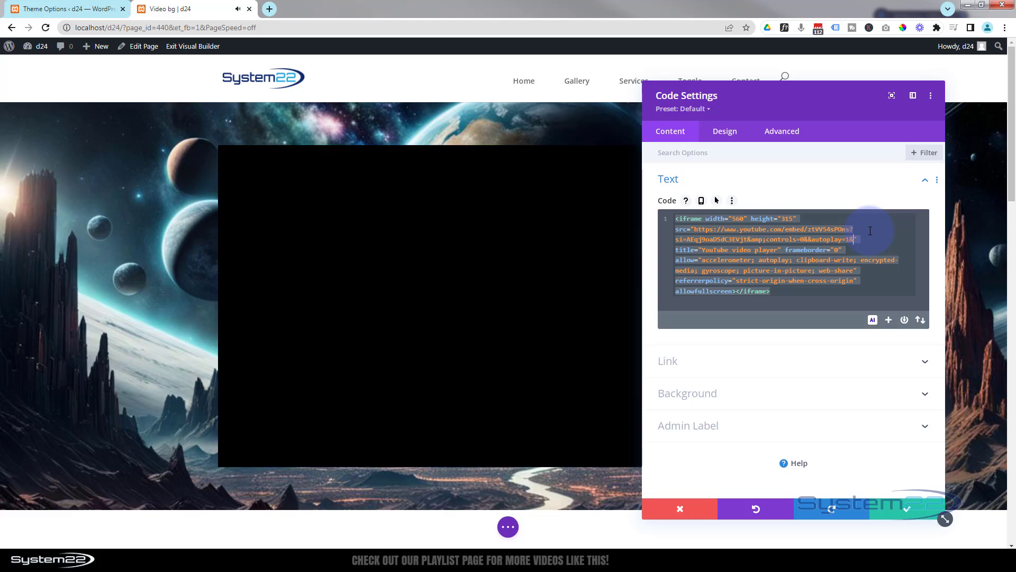
{"action": "type", "text": "mute"}
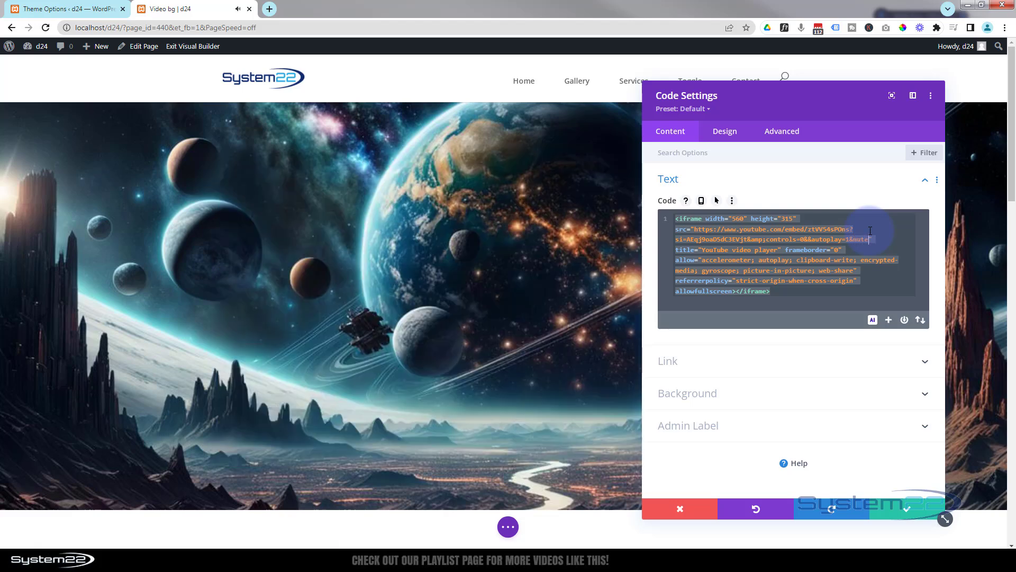
{"action": "type", "text": "=1"}
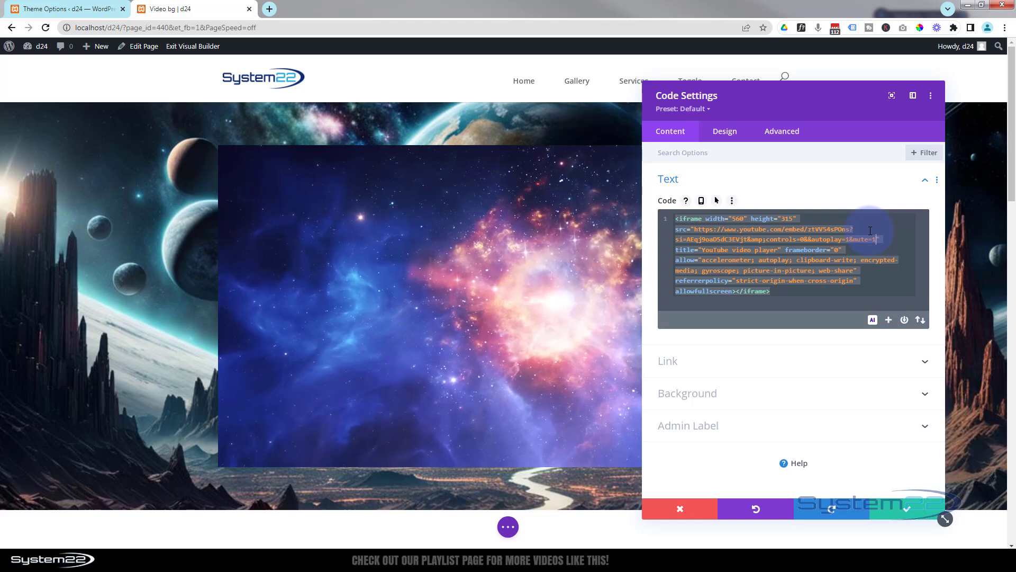
{"action": "left_click", "coordinate": [899, 511]}
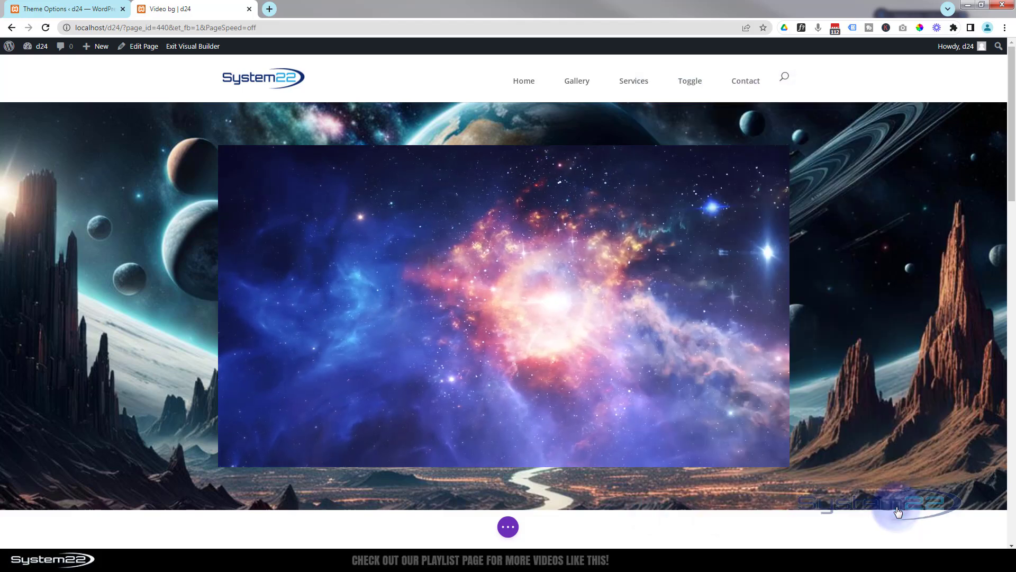
Set the video section's top and bottom padding to 0px and save the section settings.
{"action": "mouse_move", "coordinate": [397, 242]}
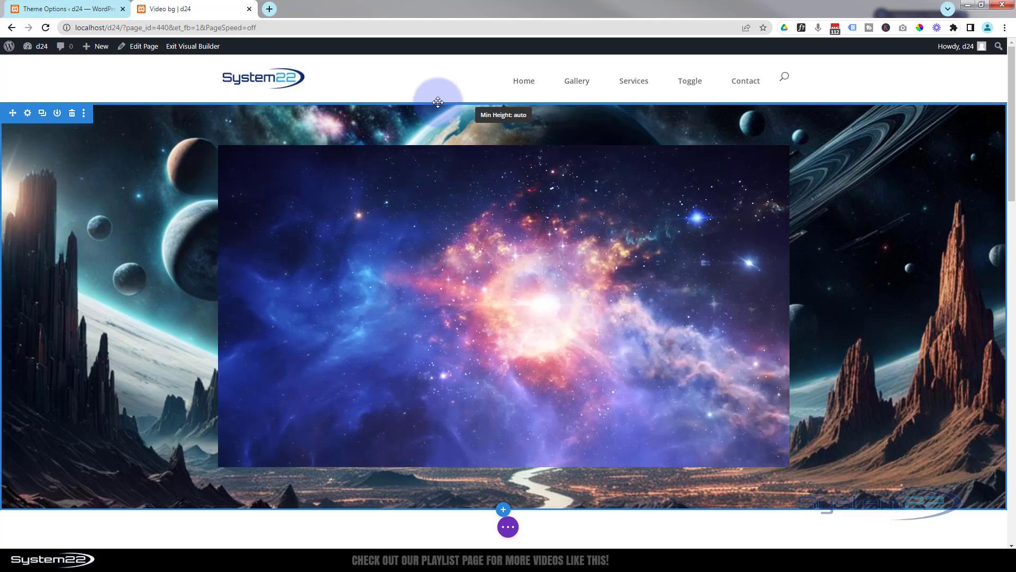
{"action": "left_click", "coordinate": [28, 115]}
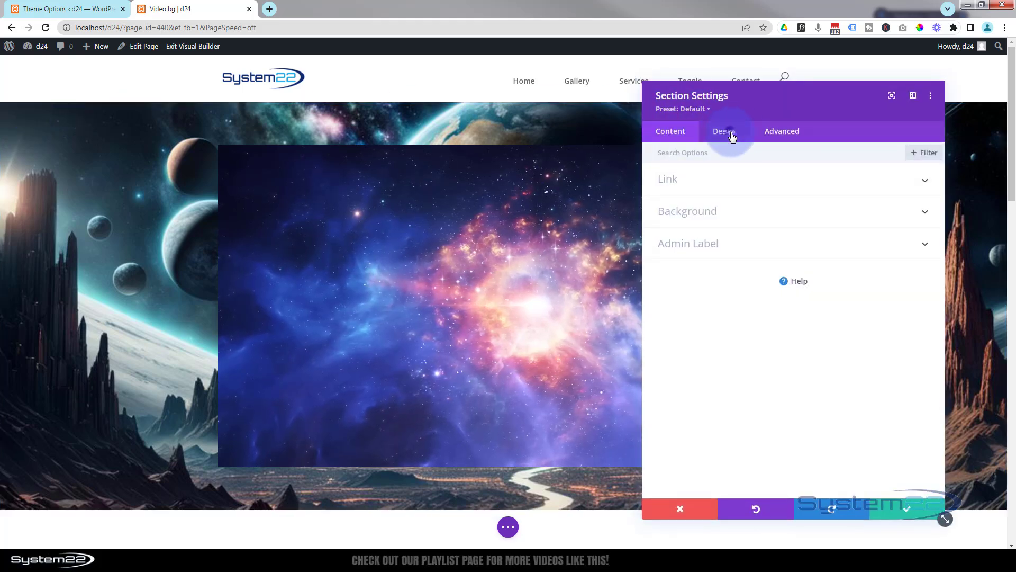
{"action": "left_click", "coordinate": [778, 278]}
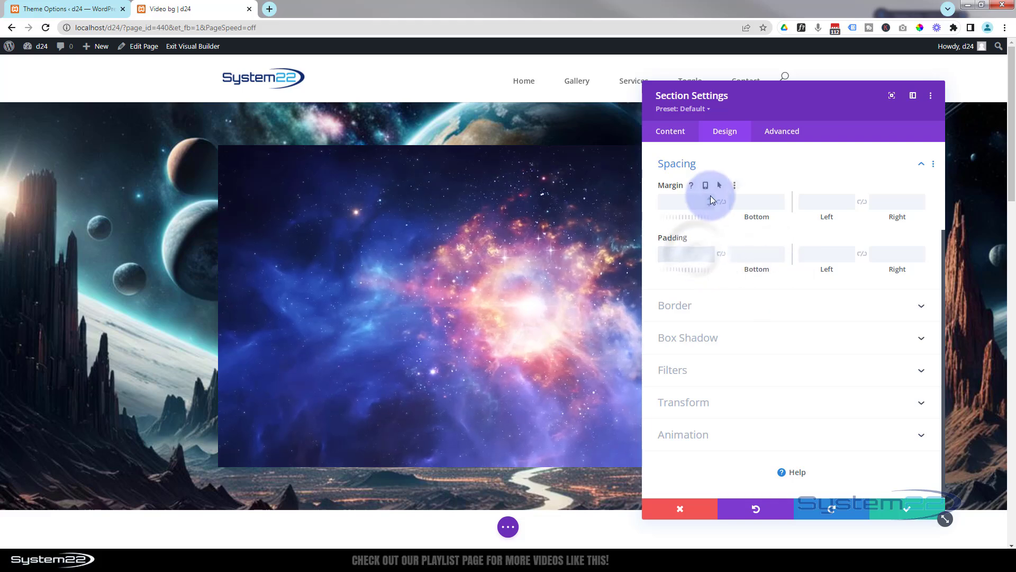
{"action": "type", "text": "0"}
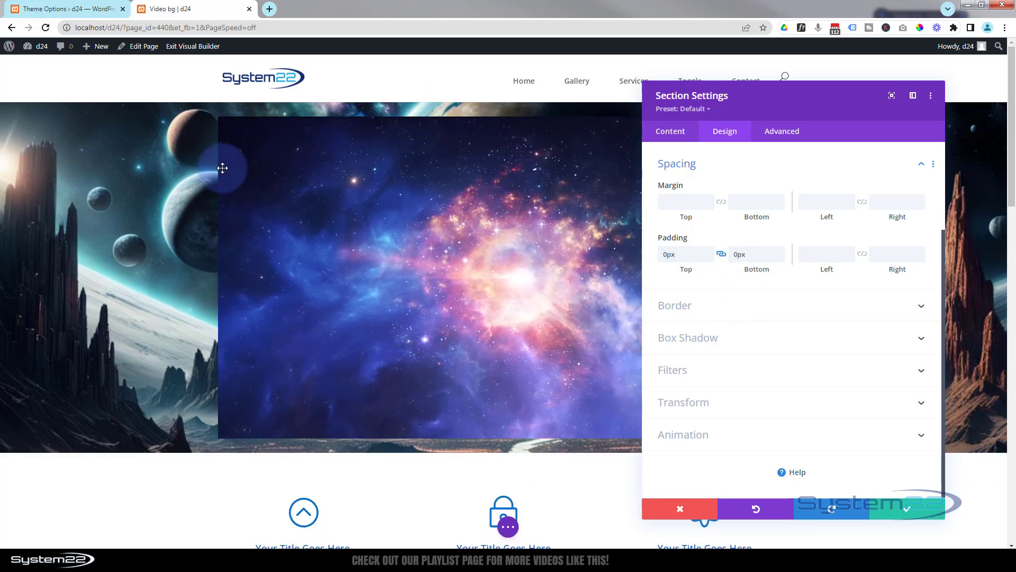
{"action": "left_click", "coordinate": [899, 510]}
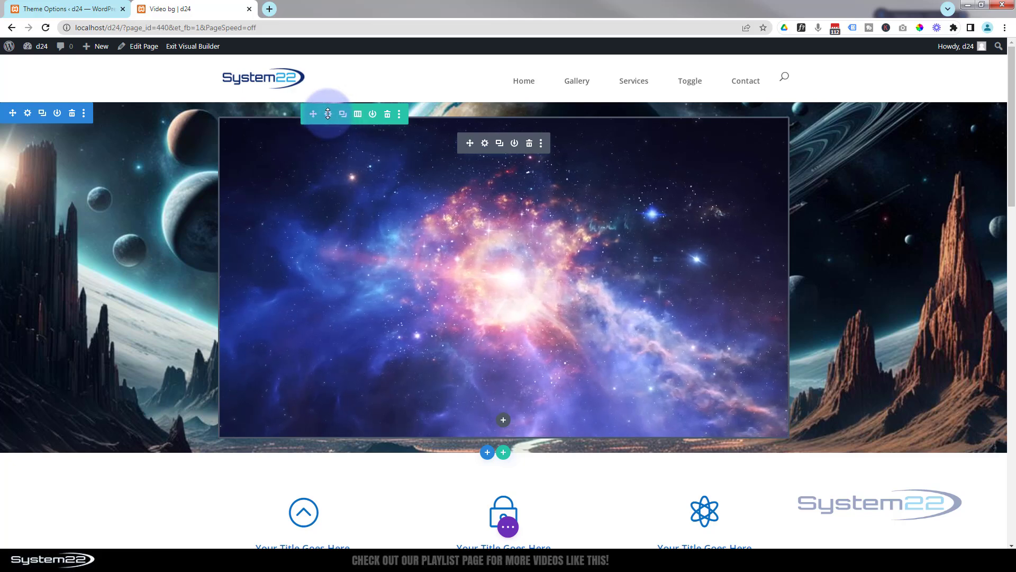
Open the settings of the row holding the video and set its top and bottom padding to 0px.
{"action": "left_click", "coordinate": [328, 114]}
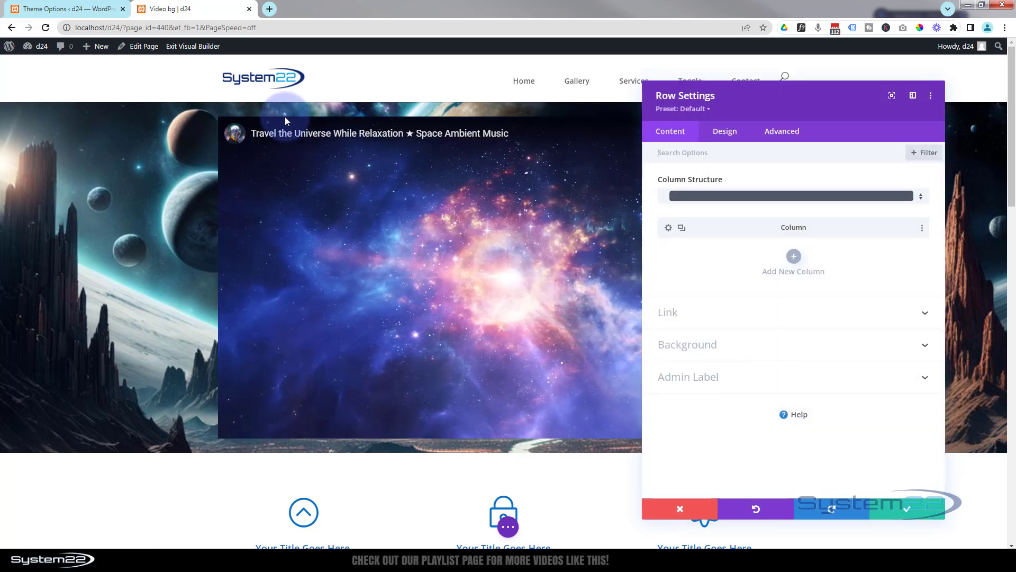
{"action": "left_click", "coordinate": [726, 137]}
{"action": "left_click", "coordinate": [734, 207]}
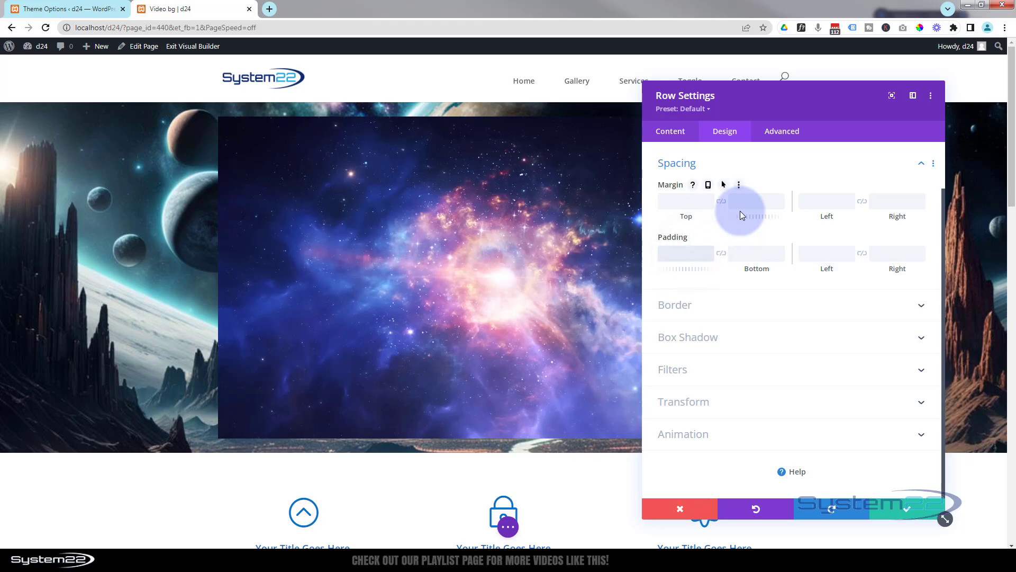
{"action": "type", "text": "0px"}
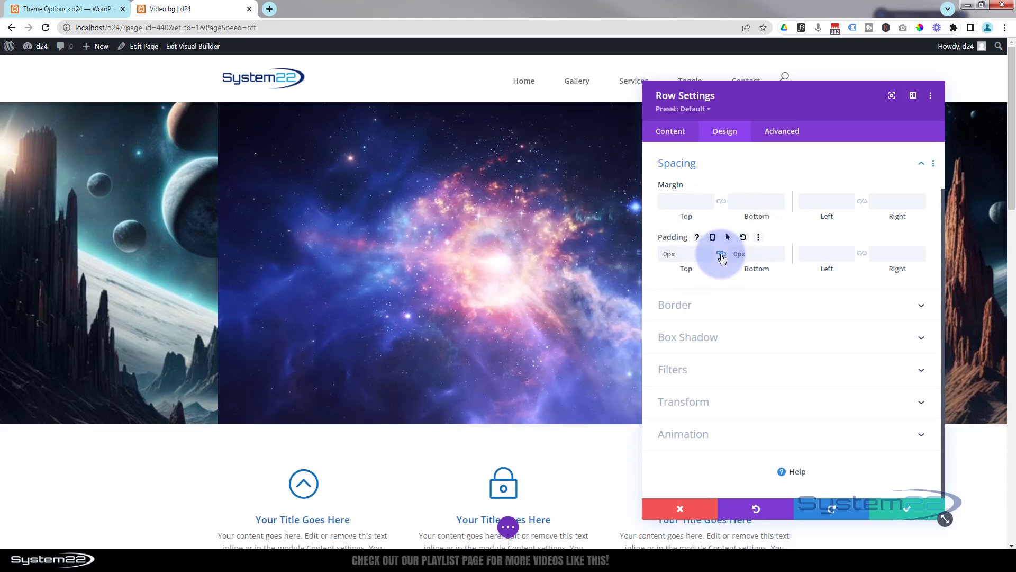
{"action": "left_click", "coordinate": [721, 166]}
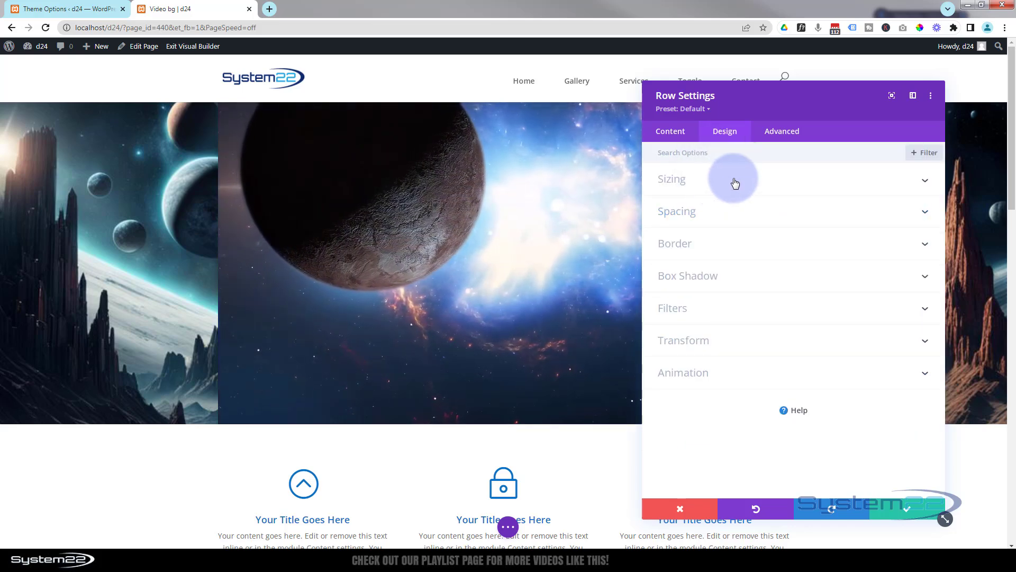
Set both the width and the max width of the video row to 100% and save the row.
{"action": "left_click", "coordinate": [765, 183]}
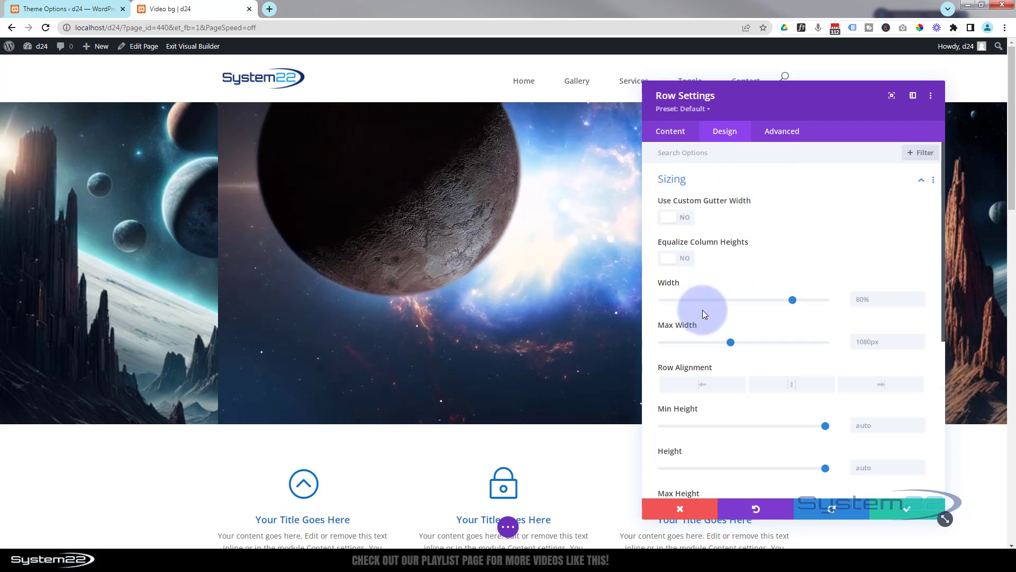
{"action": "left_click", "coordinate": [876, 301]}
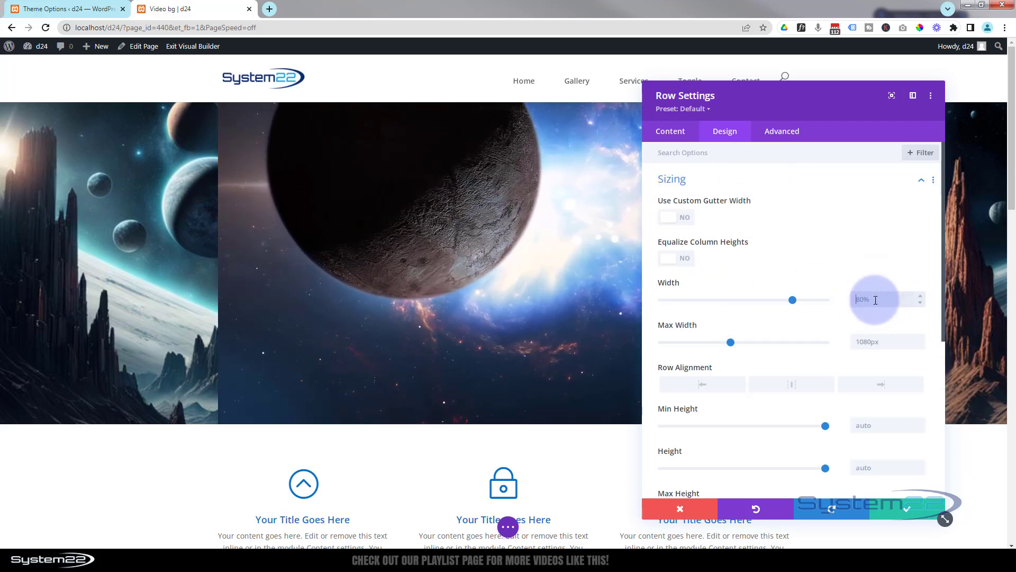
{"action": "type", "text": "100%"}
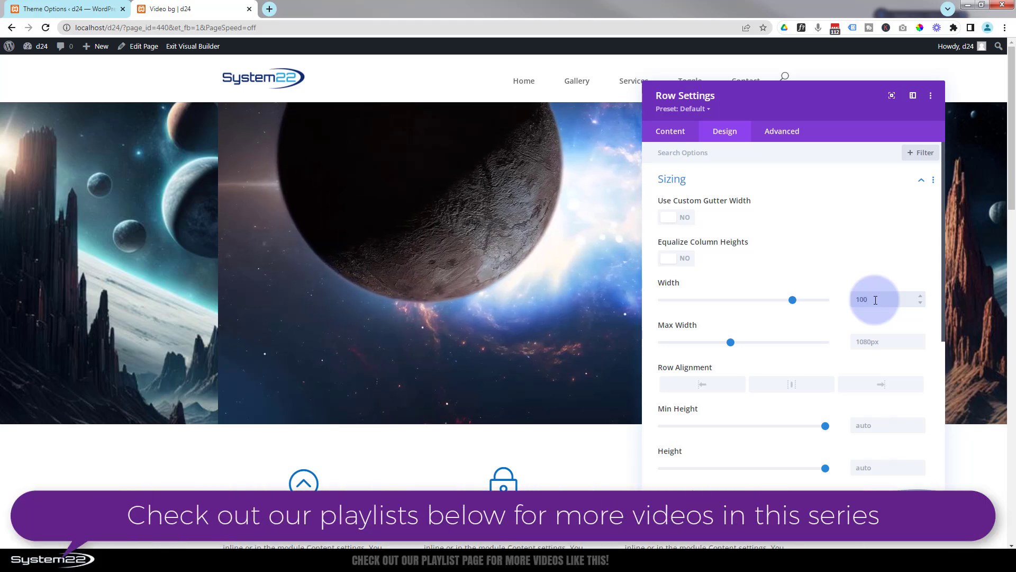
{"action": "left_click_drag", "start_coordinate": [896, 299], "coordinate": [829, 300]}
{"action": "key", "text": "ctrl+c"}
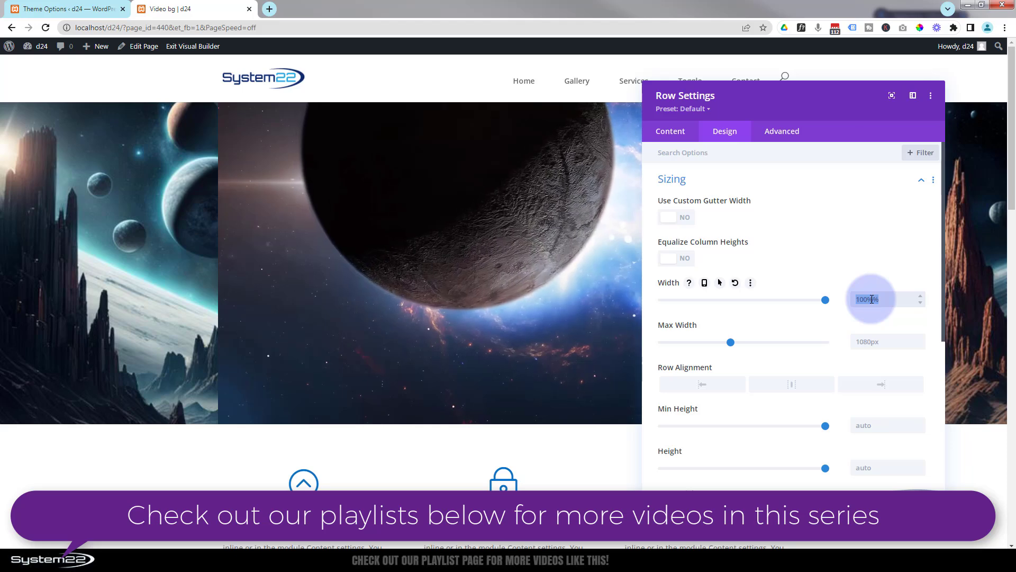
{"action": "left_click", "coordinate": [877, 342]}
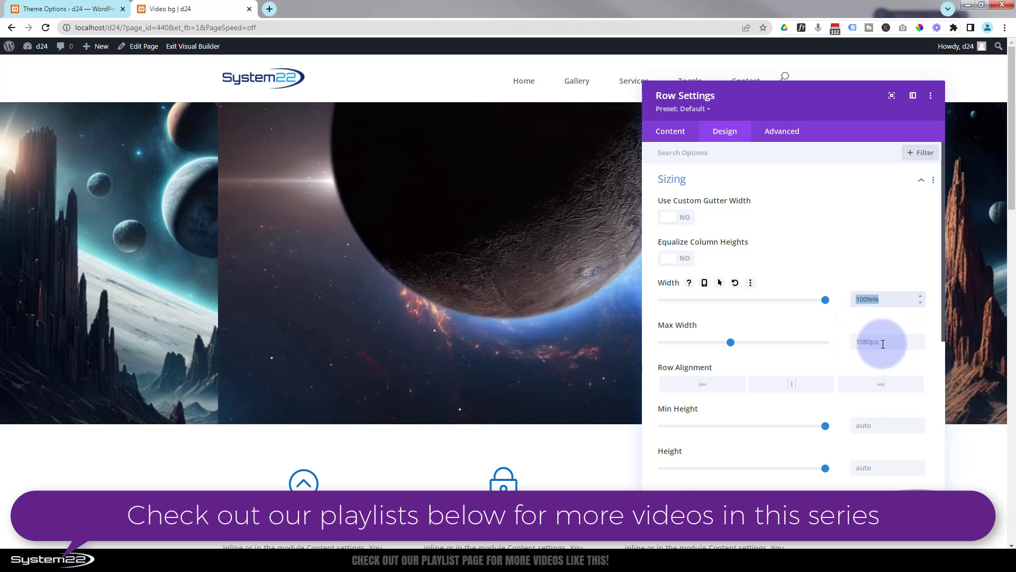
{"action": "left_click", "coordinate": [883, 345]}
{"action": "key", "text": "ctrl+v"}
{"action": "key", "text": "BackSpace"}
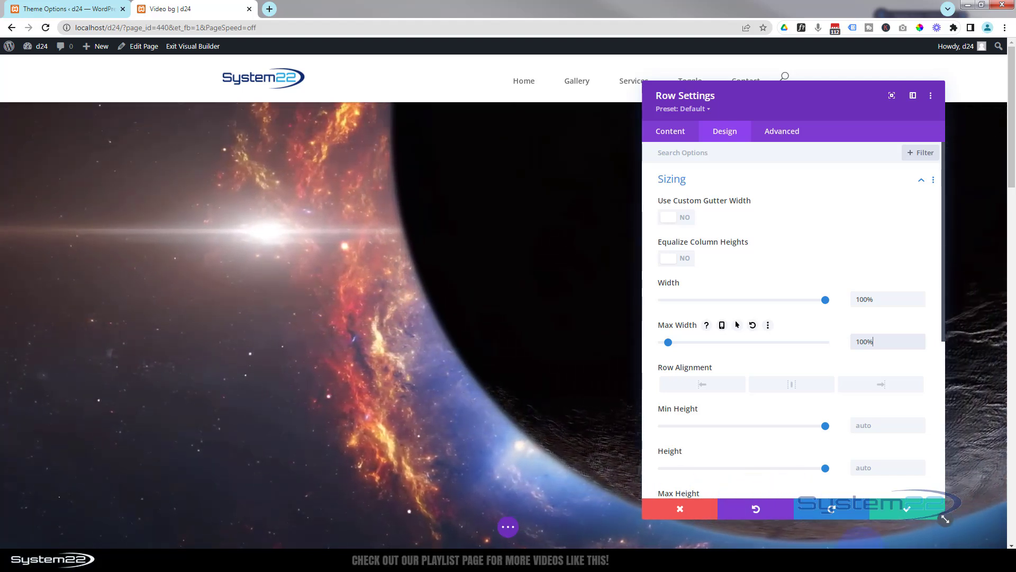
{"action": "left_click", "coordinate": [899, 510]}
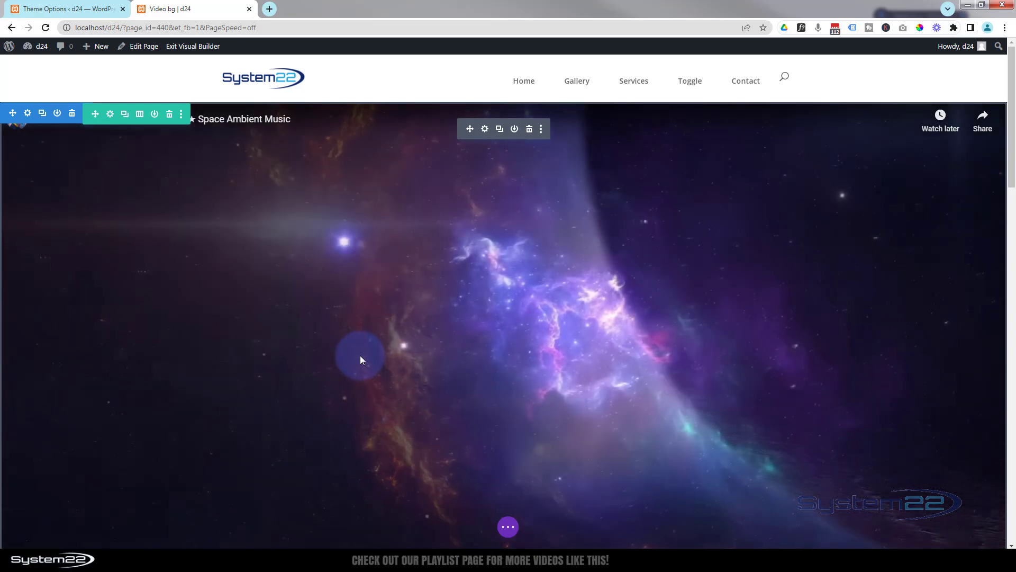
Open the video section's settings again and set its height to 50vh.
{"action": "left_click", "coordinate": [27, 112]}
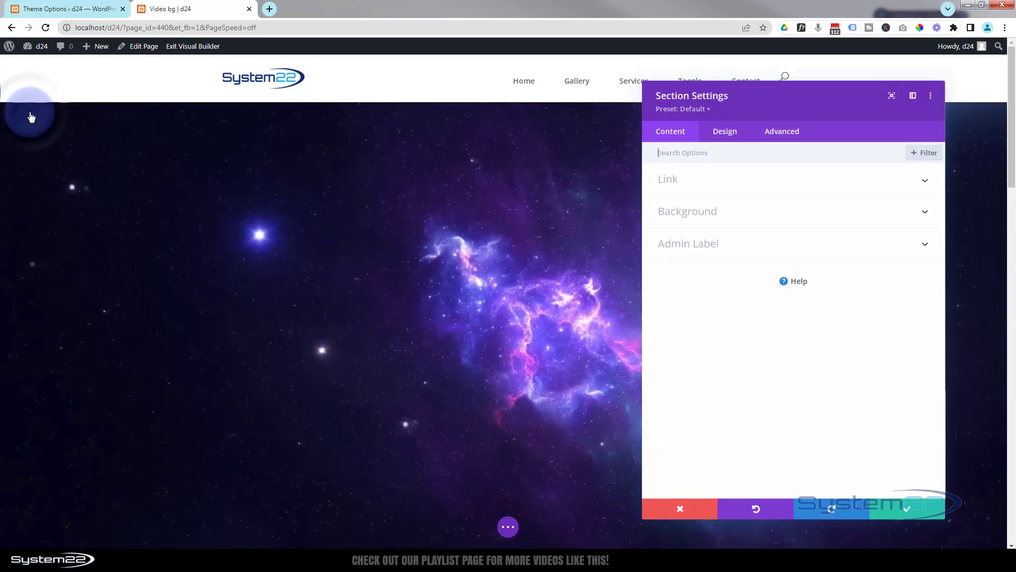
{"action": "left_click", "coordinate": [726, 132]}
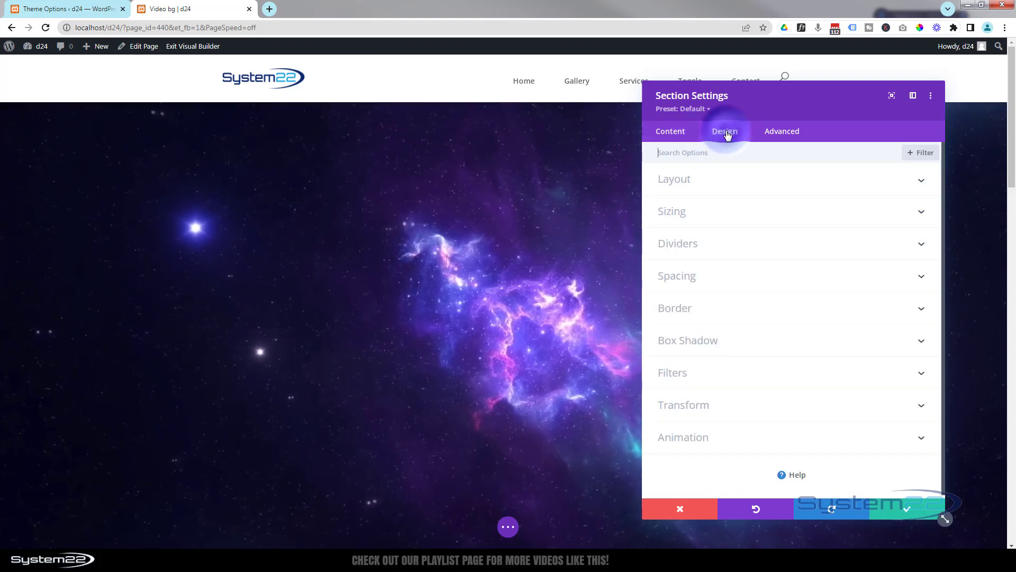
{"action": "left_click", "coordinate": [741, 215]}
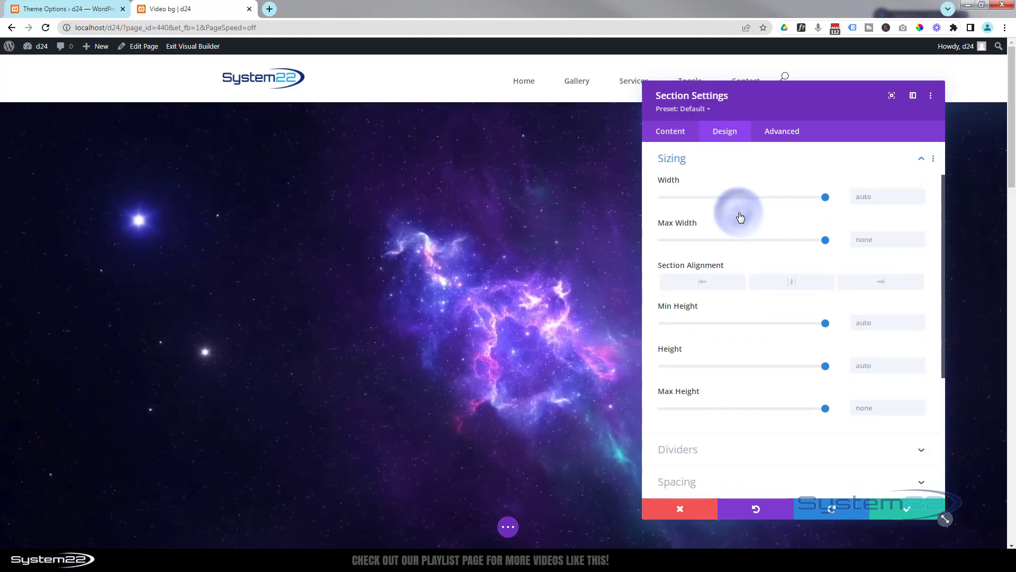
{"action": "left_click", "coordinate": [887, 371]}
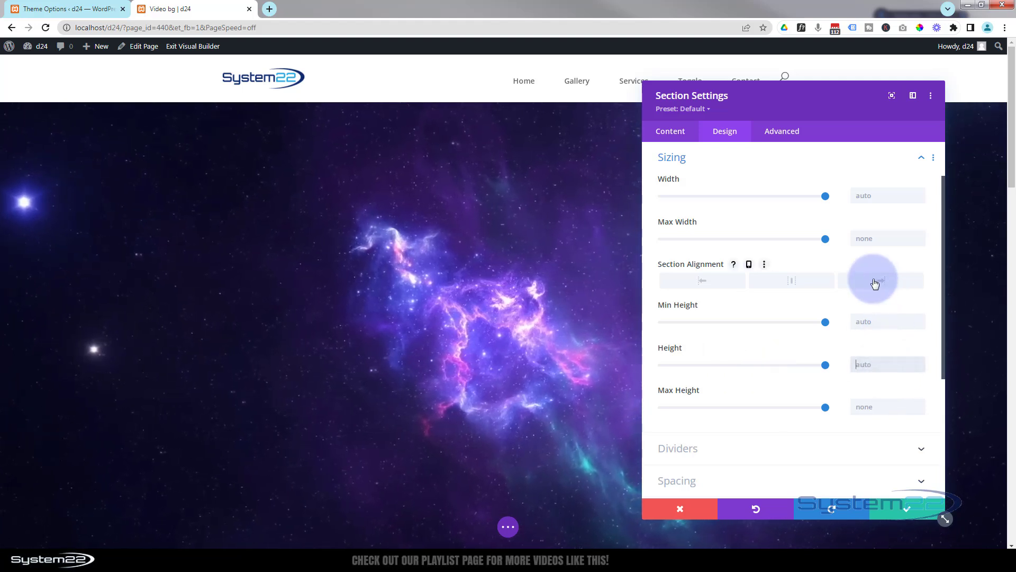
{"action": "type", "text": "50vh"}
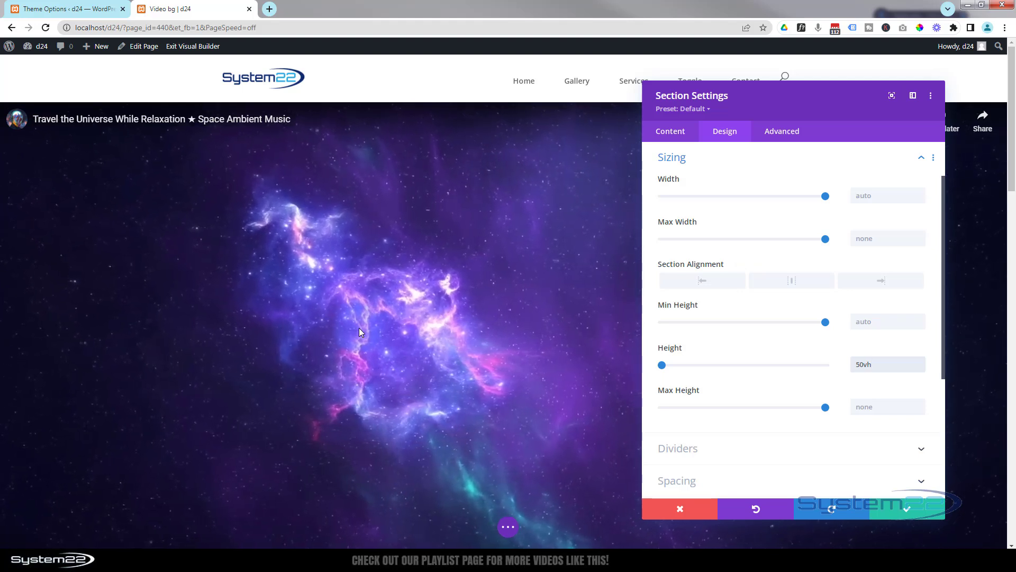
{"action": "left_click", "coordinate": [359, 465]}
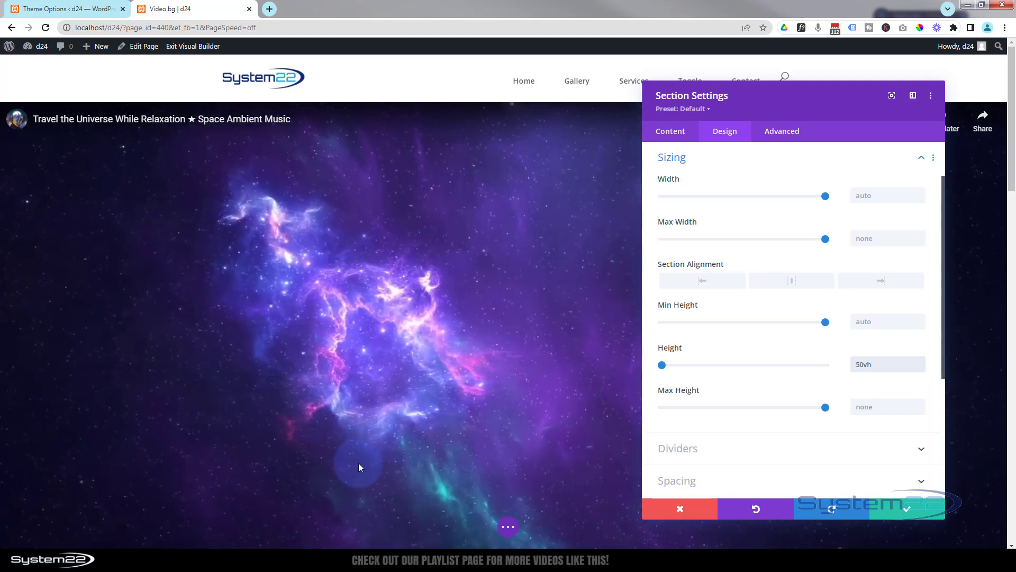
{"action": "left_click", "coordinate": [522, 202]}
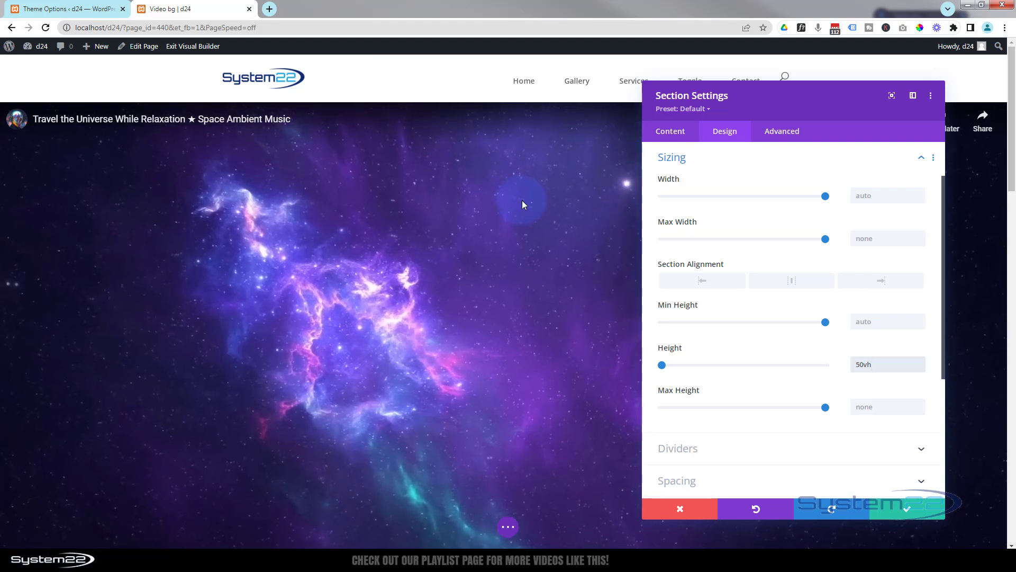
Set the video section's horizontal and vertical overflow to Hidden.
{"action": "left_click", "coordinate": [778, 135]}
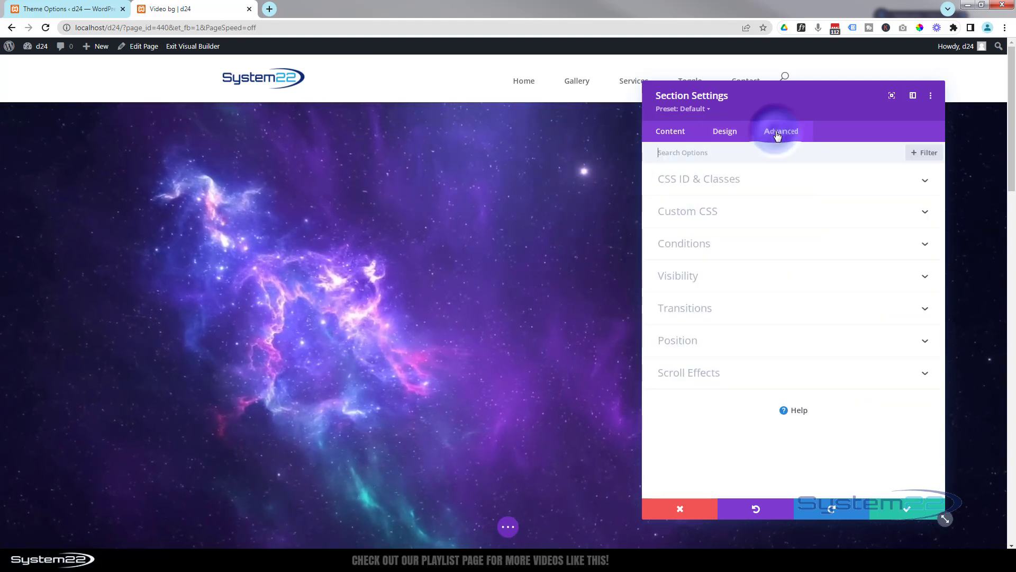
{"action": "left_click", "coordinate": [755, 277]}
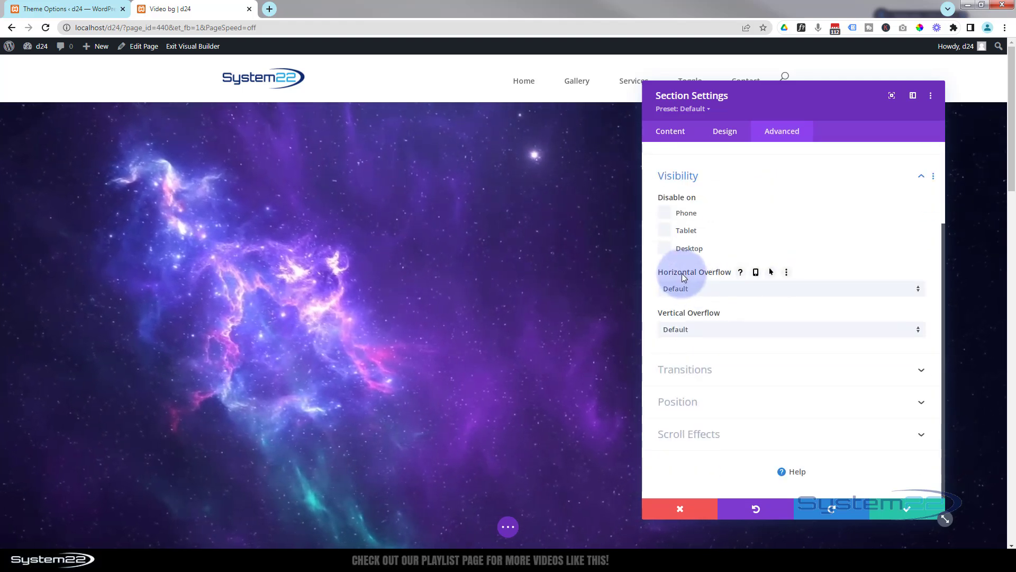
{"action": "left_click", "coordinate": [728, 293]}
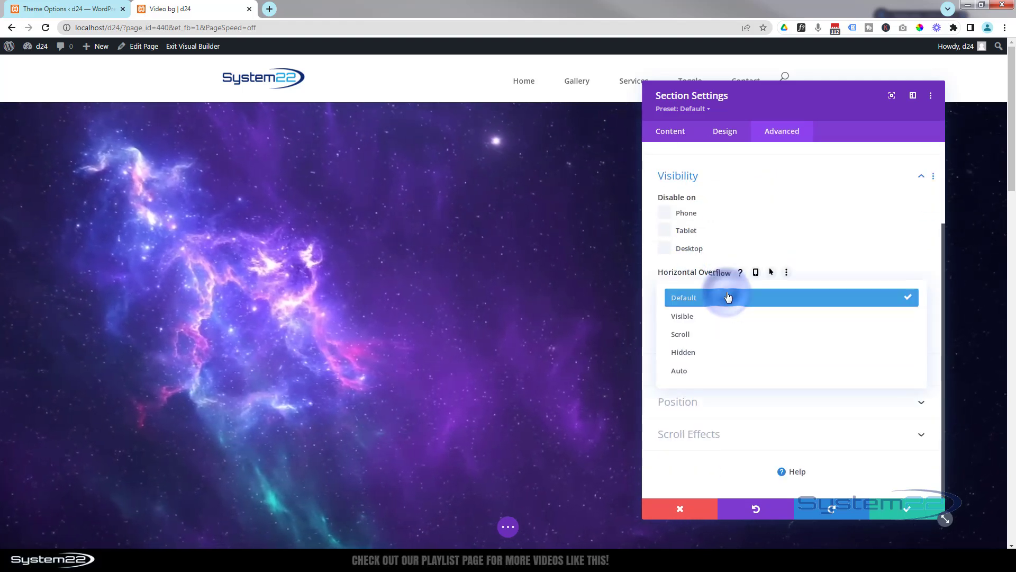
{"action": "left_click", "coordinate": [715, 354]}
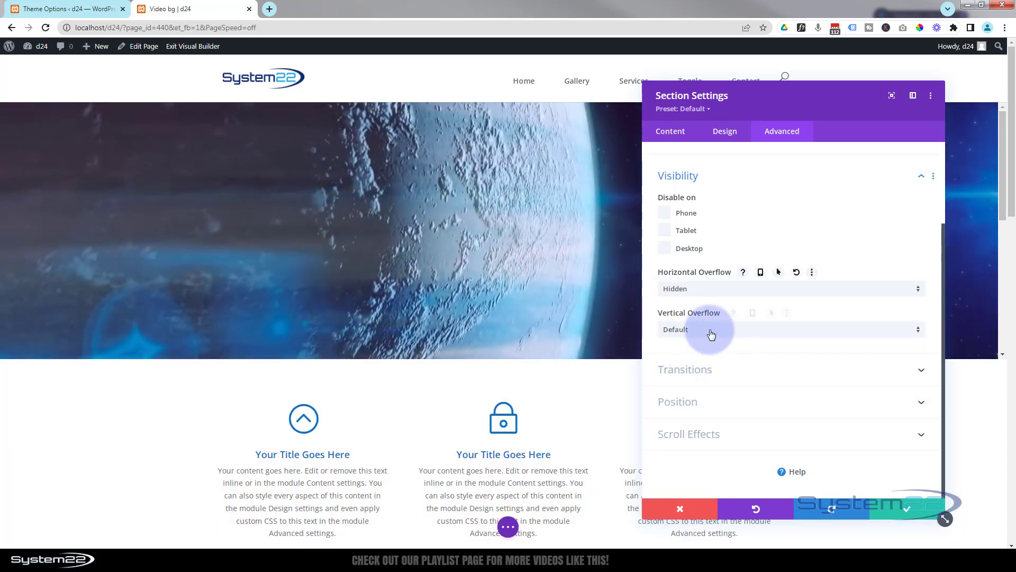
{"action": "left_click", "coordinate": [711, 334]}
{"action": "left_click", "coordinate": [699, 395]}
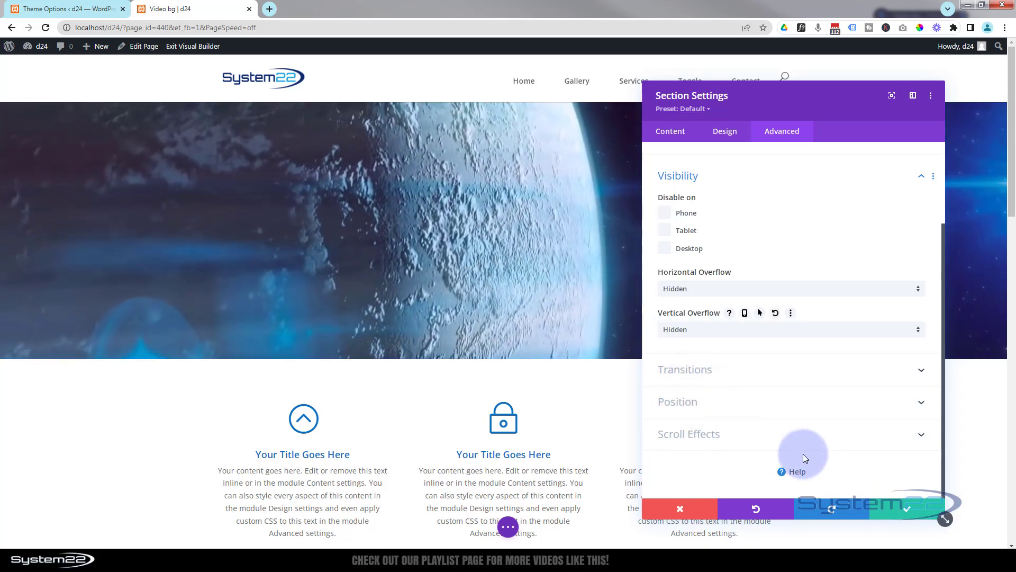
Save the video section and insert below it a regular section with a single-column row and a Call To Action module.
{"action": "left_click", "coordinate": [907, 509]}
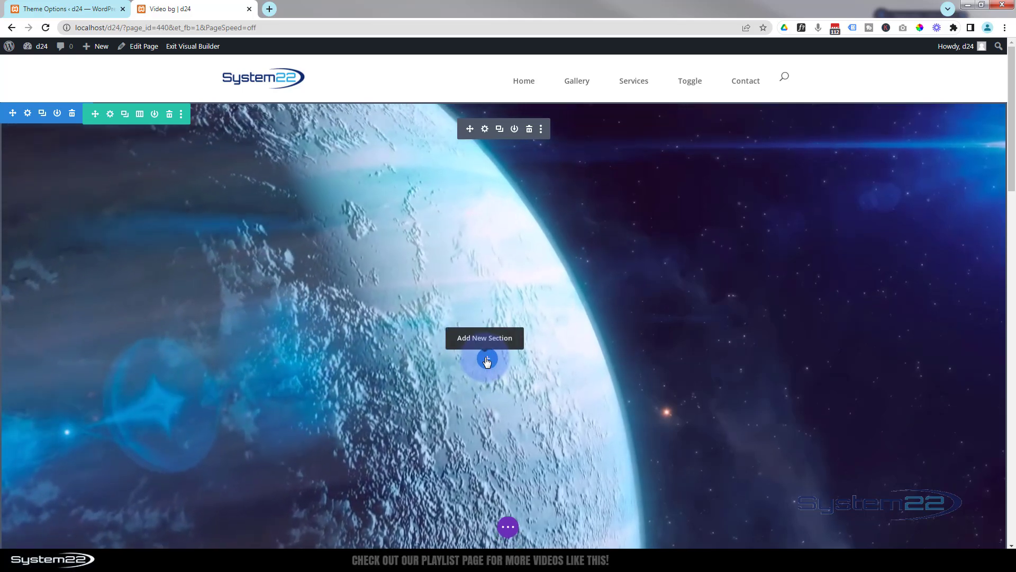
{"action": "left_click", "coordinate": [487, 361]}
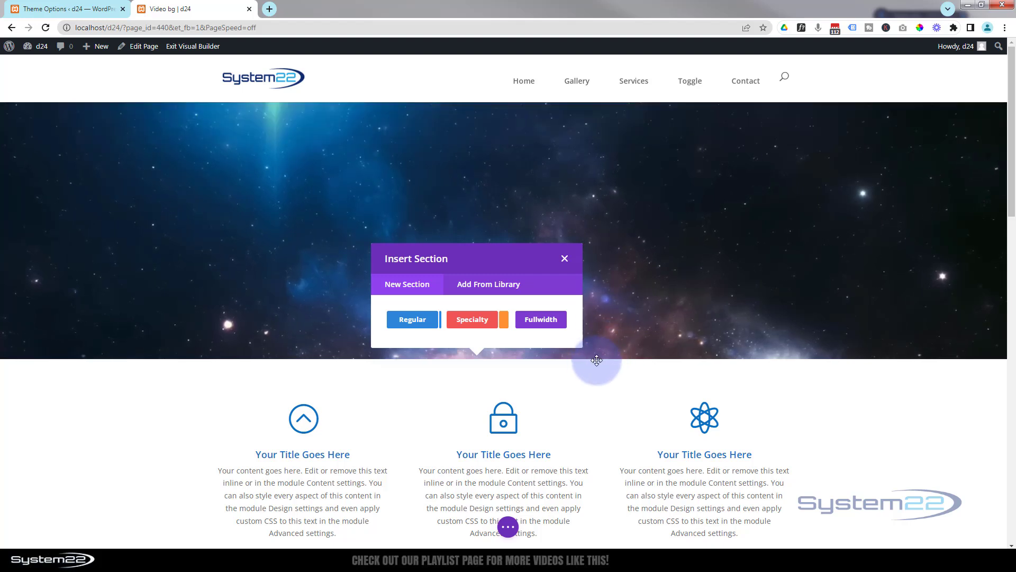
{"action": "left_click", "coordinate": [410, 320]}
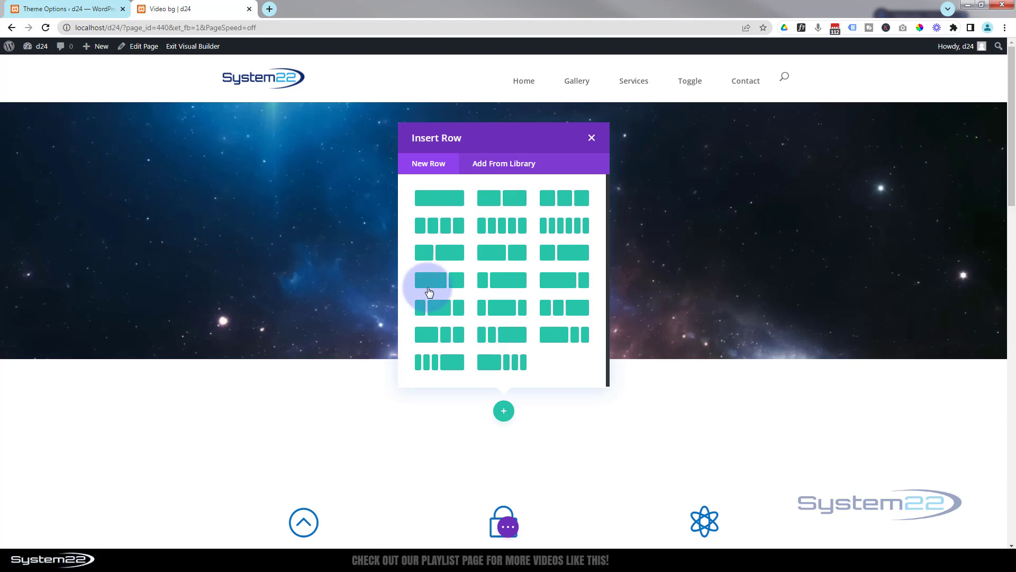
{"action": "left_click", "coordinate": [440, 198]}
{"action": "left_click", "coordinate": [456, 248]}
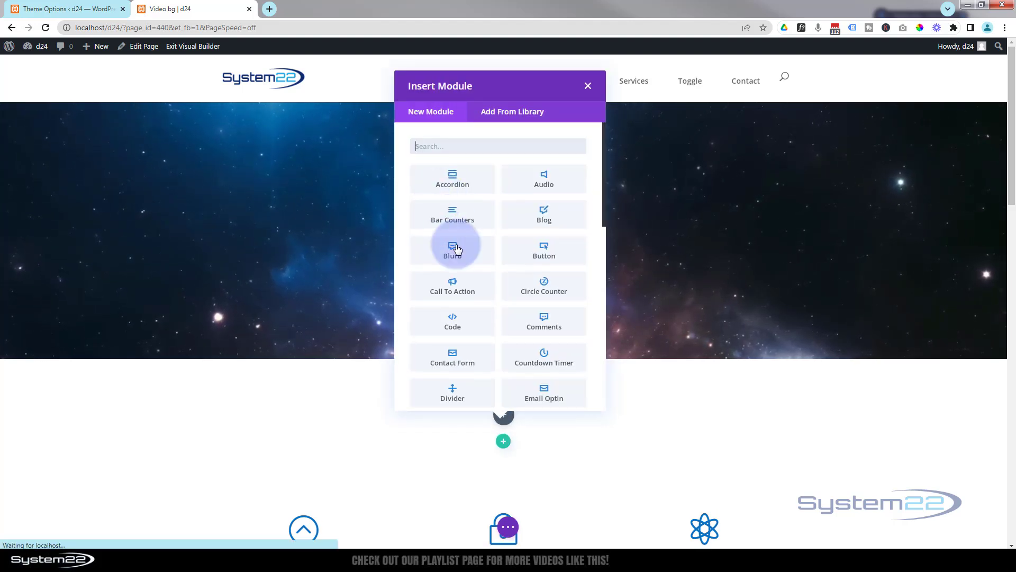
{"action": "left_click", "coordinate": [454, 286]}
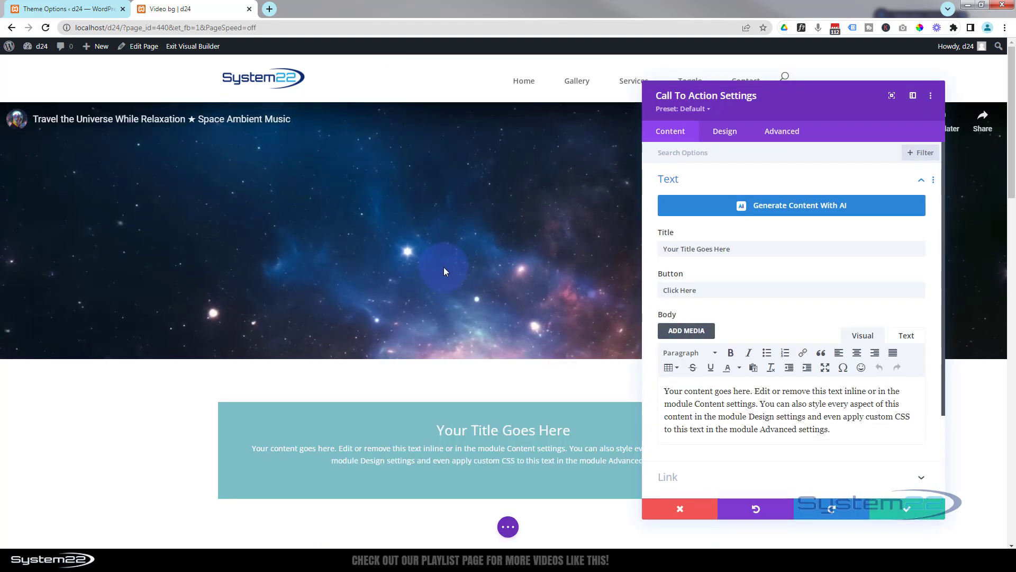
Set the Call To Action module's button link URL to # so that its button shows.
{"action": "left_click", "coordinate": [857, 425]}
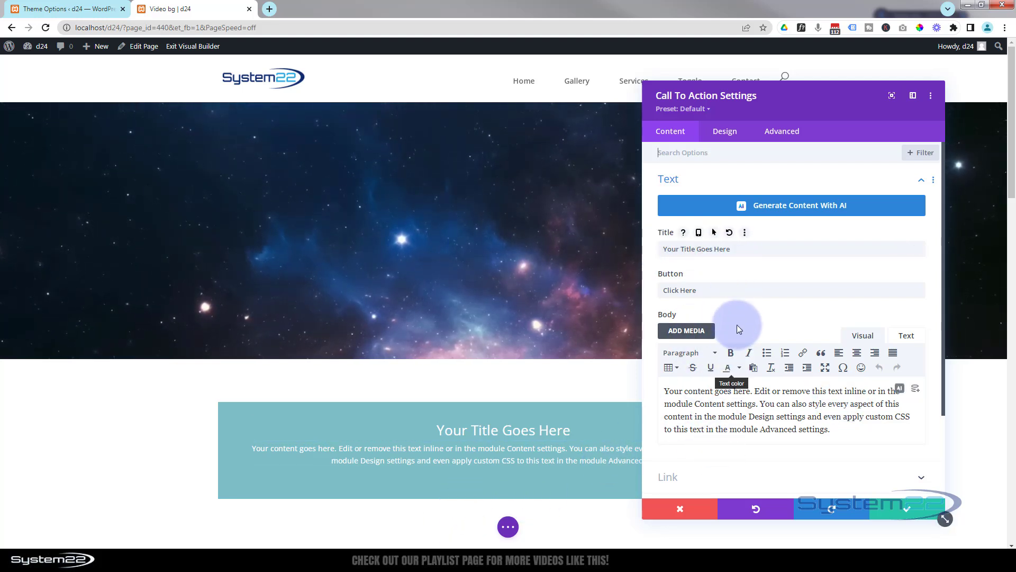
{"action": "scroll", "coordinate": [737, 325], "scroll_direction": "down", "scroll_amount": 2}
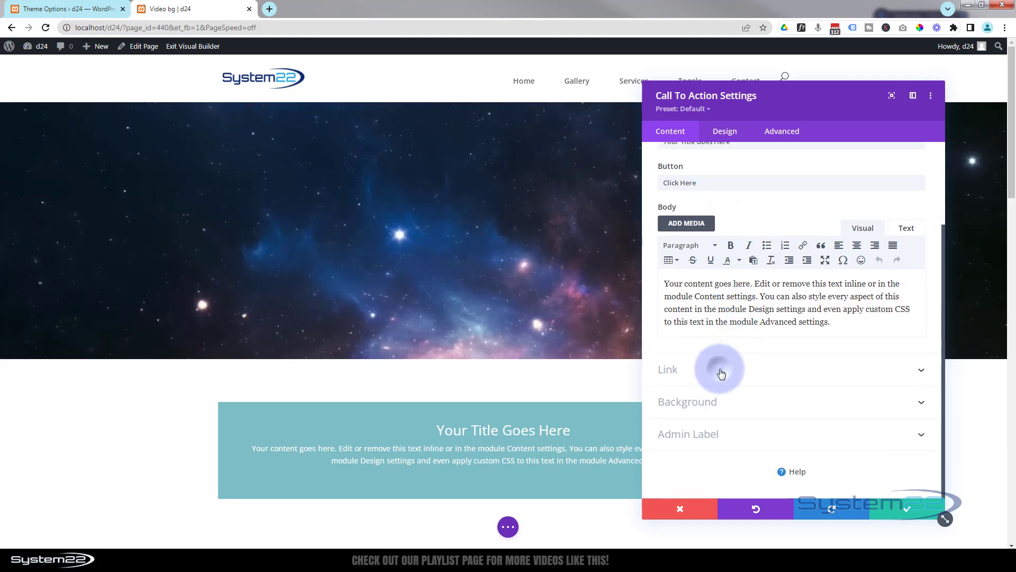
{"action": "left_click", "coordinate": [722, 374]}
{"action": "left_click", "coordinate": [669, 235]}
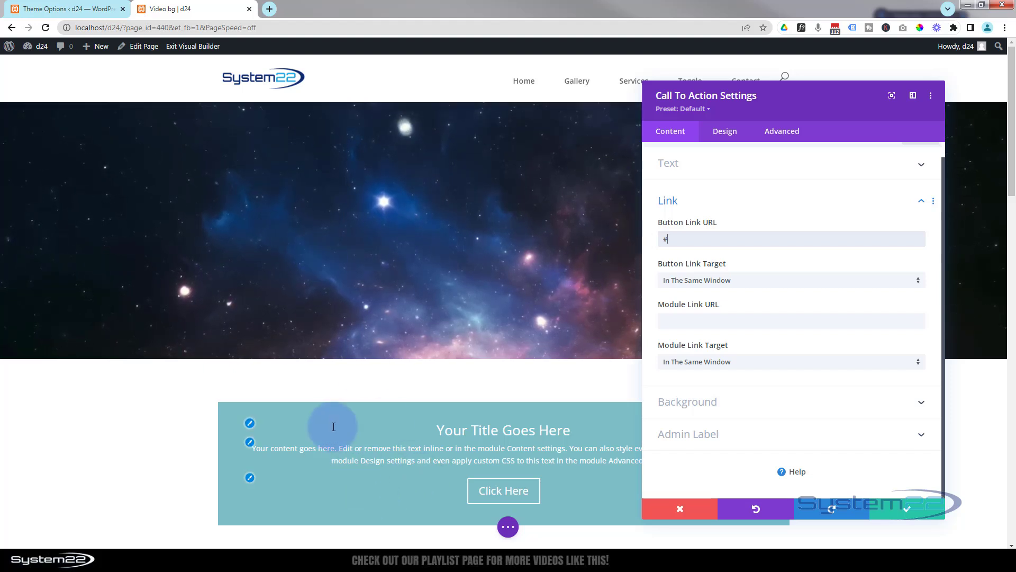
Give the Call To Action module a semi-transparent black background, rgba(0,0,0,0.55).
{"action": "left_click", "coordinate": [741, 402]}
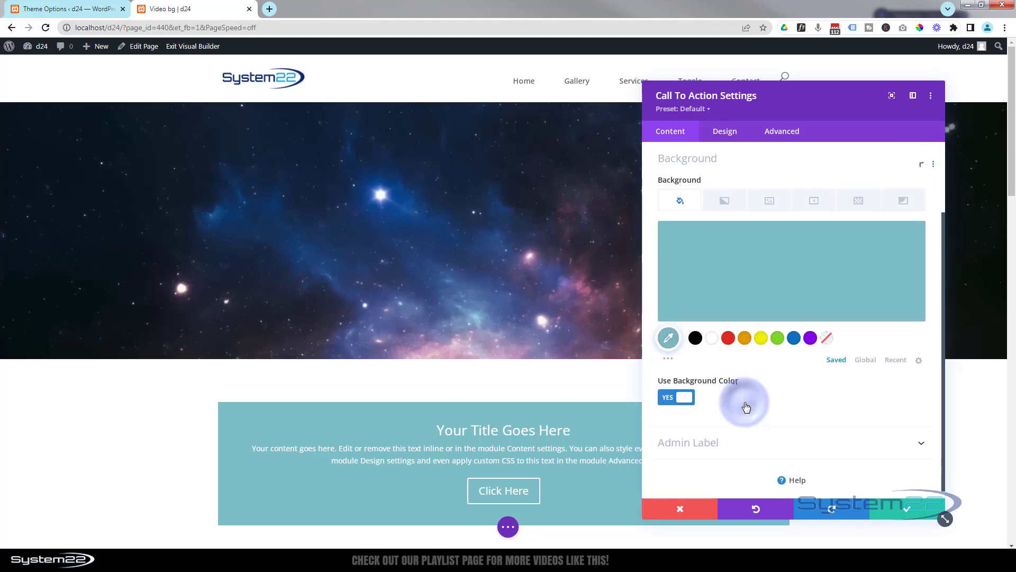
{"action": "left_click", "coordinate": [696, 338]}
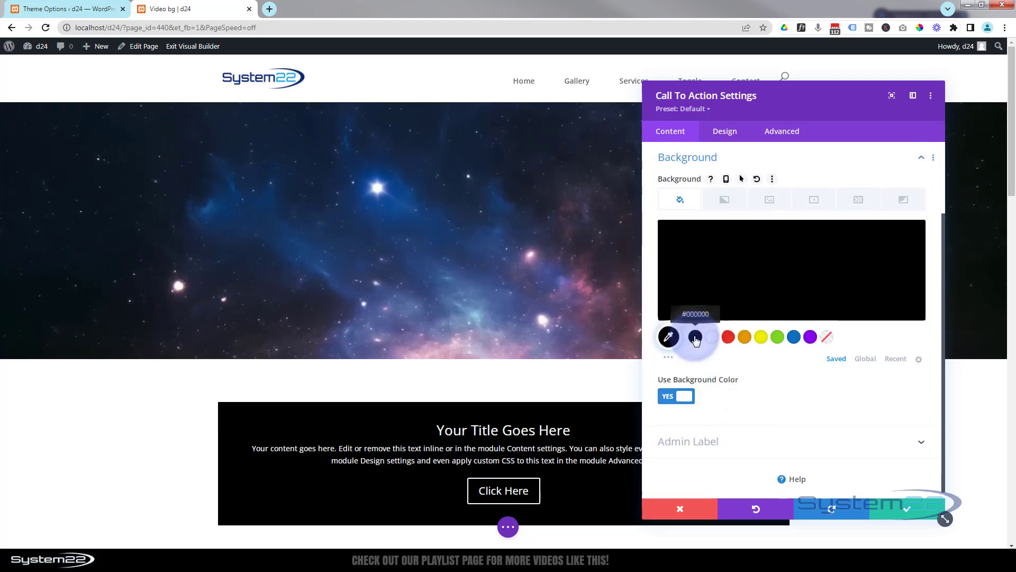
{"action": "left_click", "coordinate": [788, 269]}
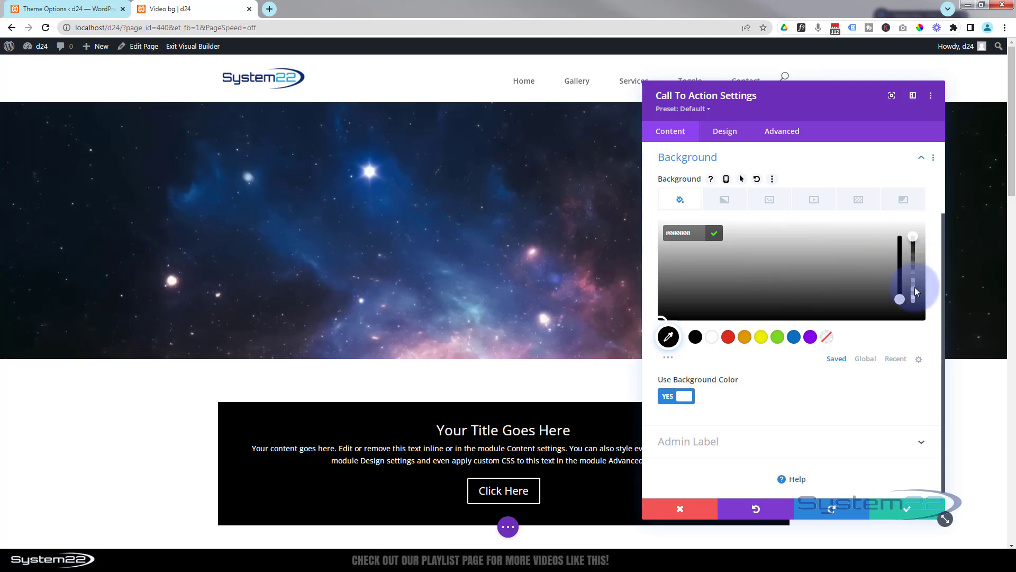
{"action": "left_click_drag", "start_coordinate": [914, 239], "coordinate": [913, 270]}
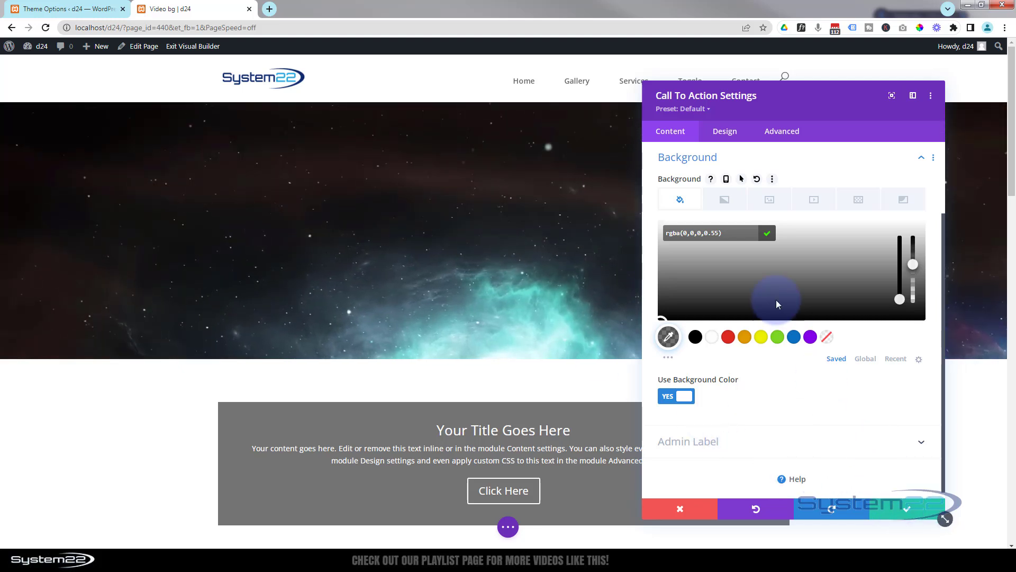
Set the Call To Action module's top margin to -45vh so that it overlaps the video.
{"action": "left_click", "coordinate": [730, 135]}
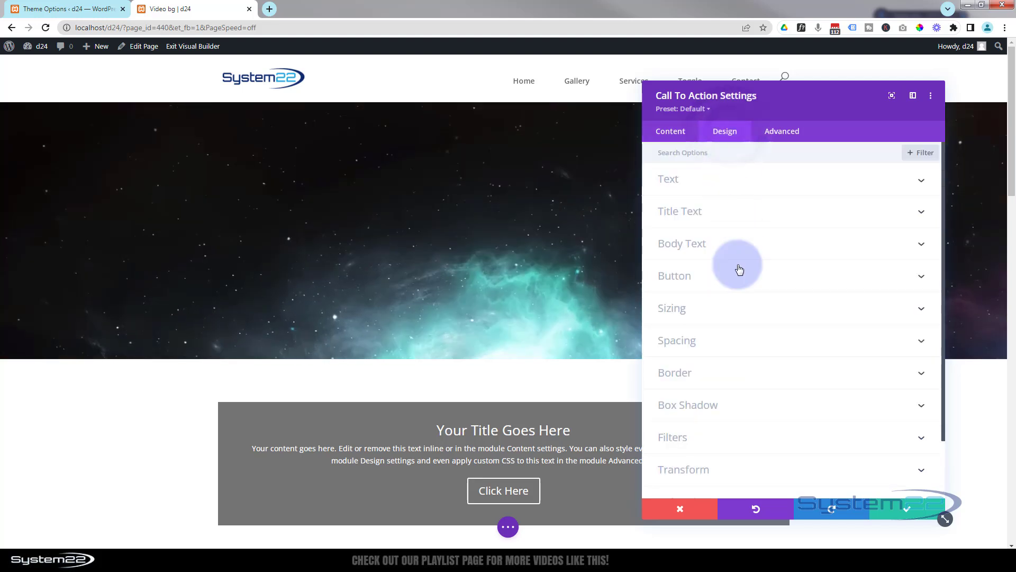
{"action": "left_click", "coordinate": [723, 343]}
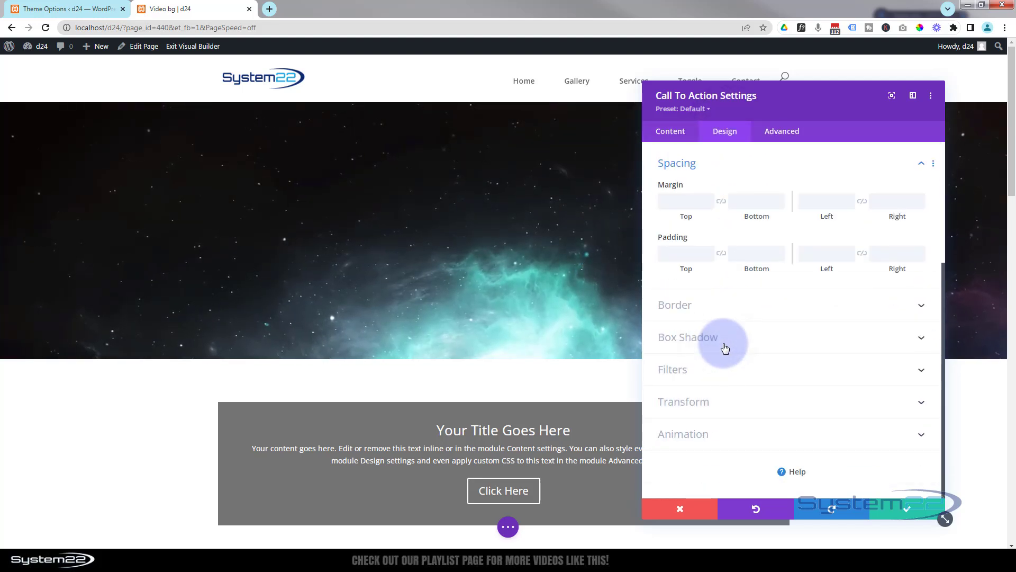
{"action": "mouse_move", "coordinate": [662, 186]}
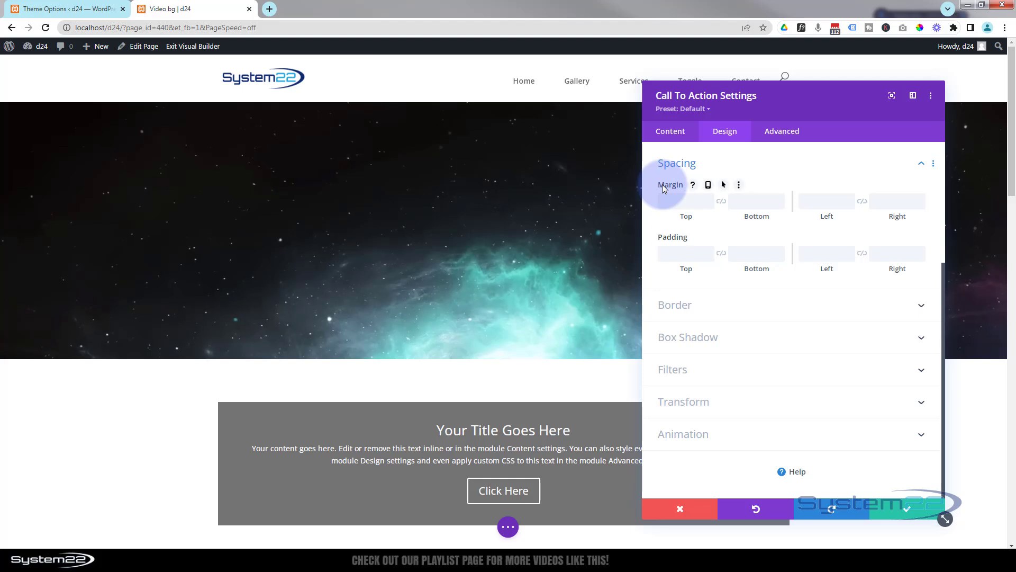
{"action": "left_click_drag", "start_coordinate": [704, 200], "coordinate": [710, 202]}
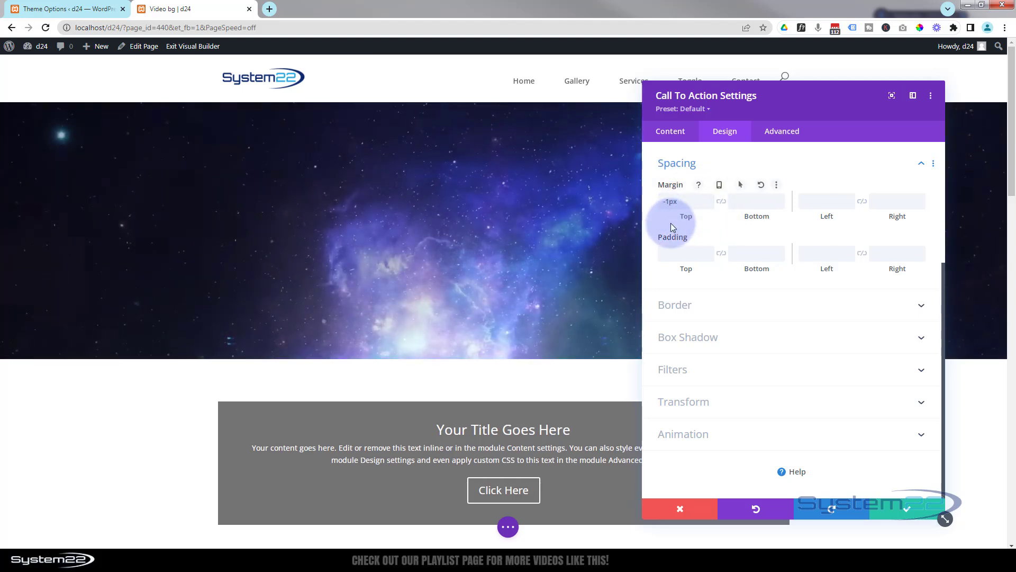
{"action": "left_click_drag", "start_coordinate": [669, 202], "coordinate": [683, 200]}
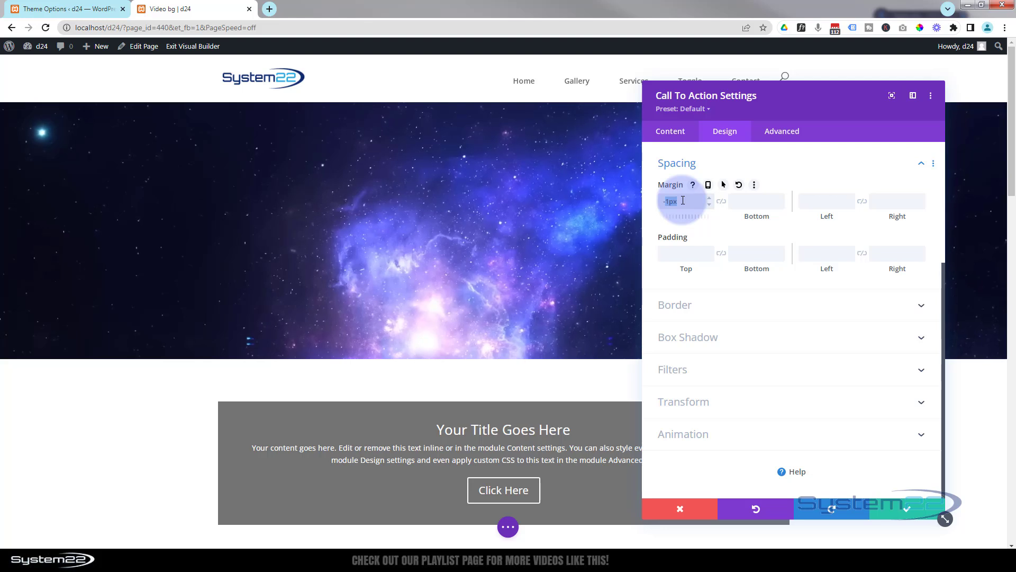
{"action": "type", "text": "-45px"}
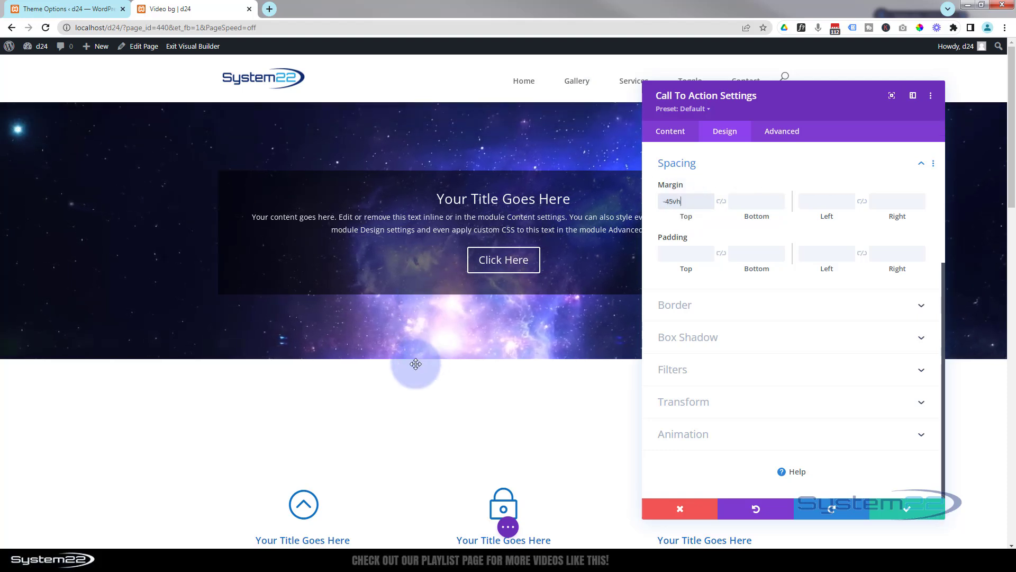
Adjust the Call To Action module's top margin to -46vh and save the module.
{"action": "left_click", "coordinate": [710, 204]}
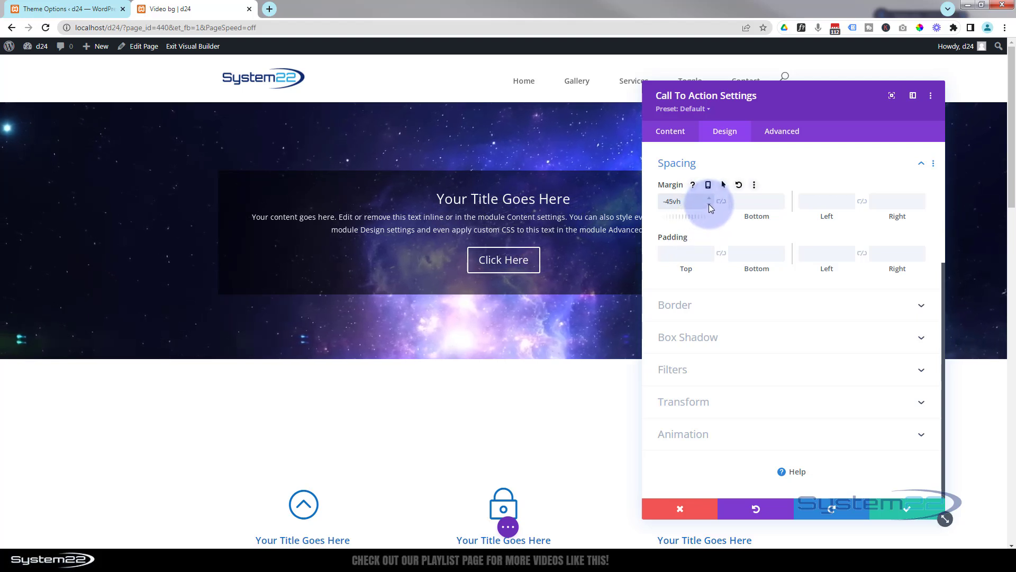
{"action": "left_click", "coordinate": [710, 204]}
{"action": "left_click", "coordinate": [710, 204]}
{"action": "left_click", "coordinate": [710, 197]}
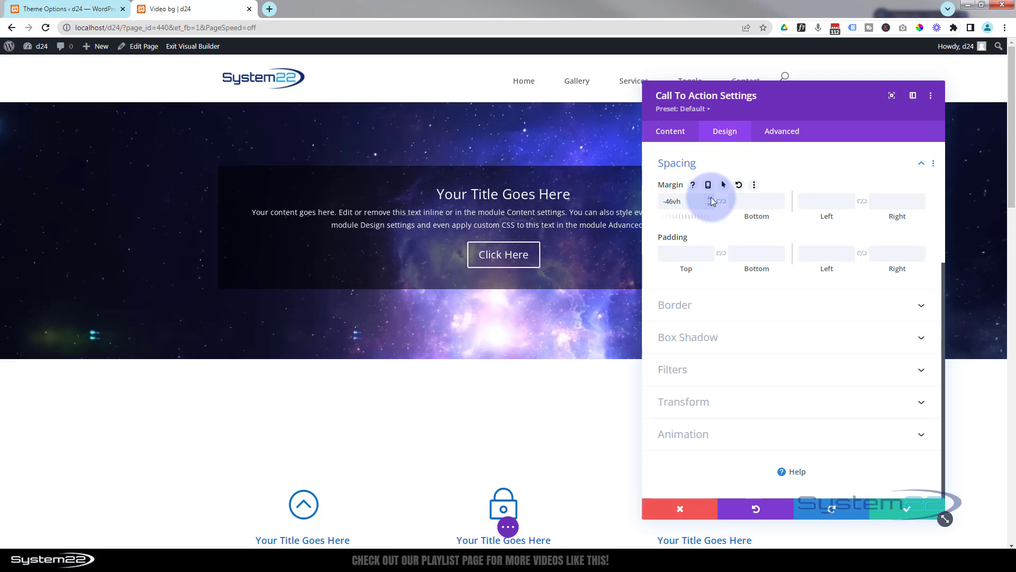
{"action": "left_click", "coordinate": [907, 509]}
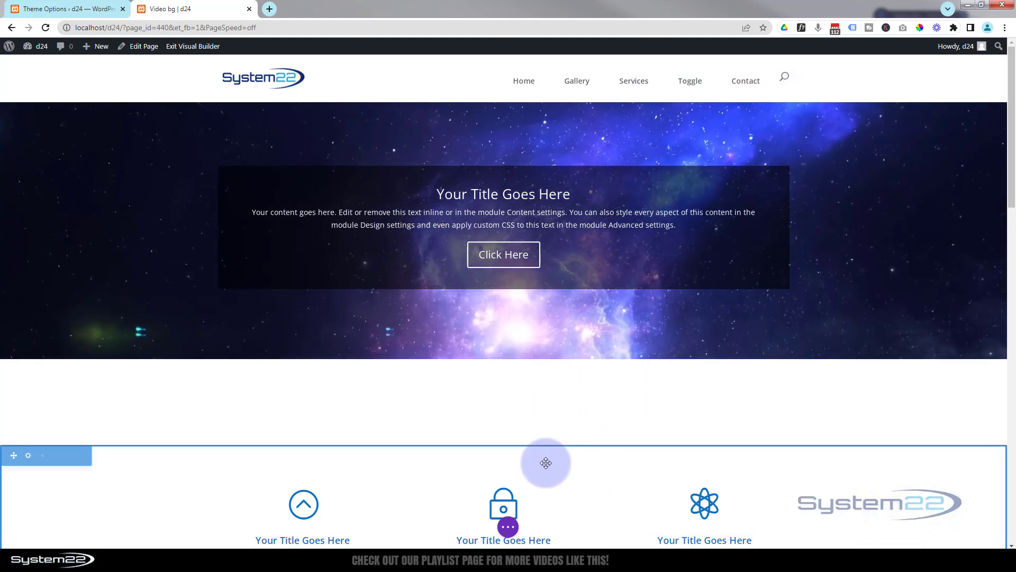
Set the top and bottom padding of the section holding the Call To Action to 0px and save the section.
{"action": "mouse_move", "coordinate": [535, 398]}
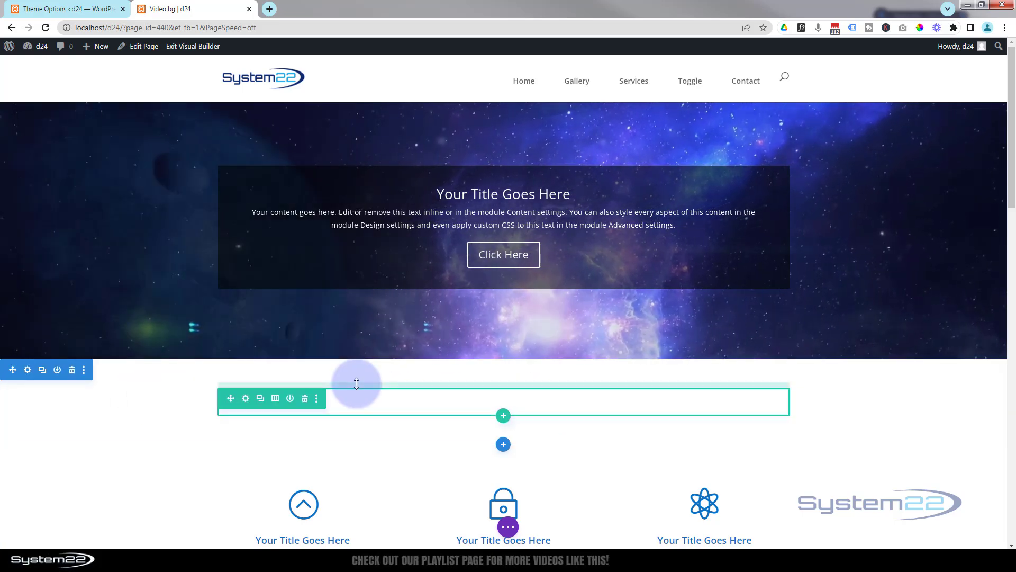
{"action": "left_click", "coordinate": [27, 371]}
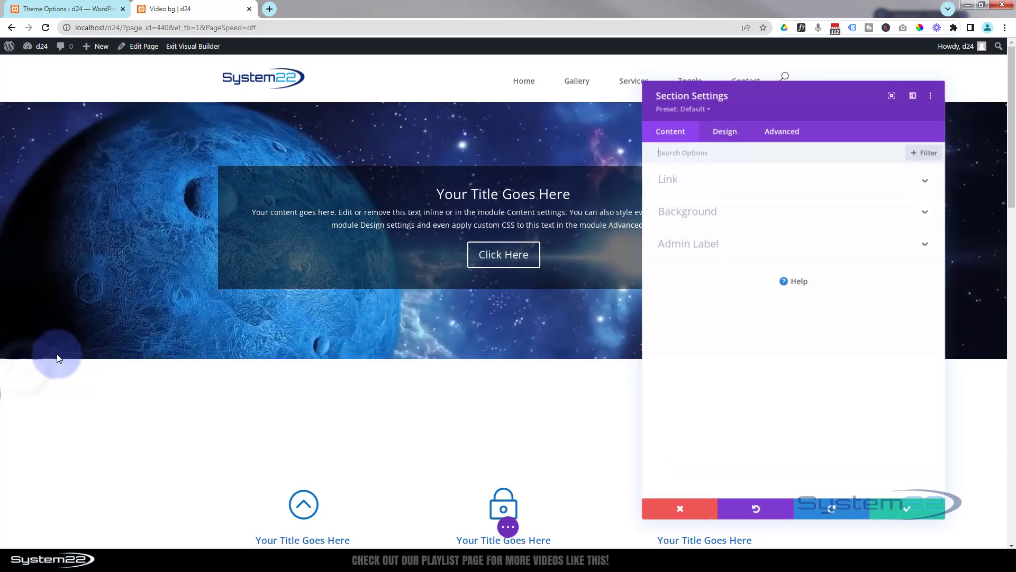
{"action": "left_click", "coordinate": [724, 134]}
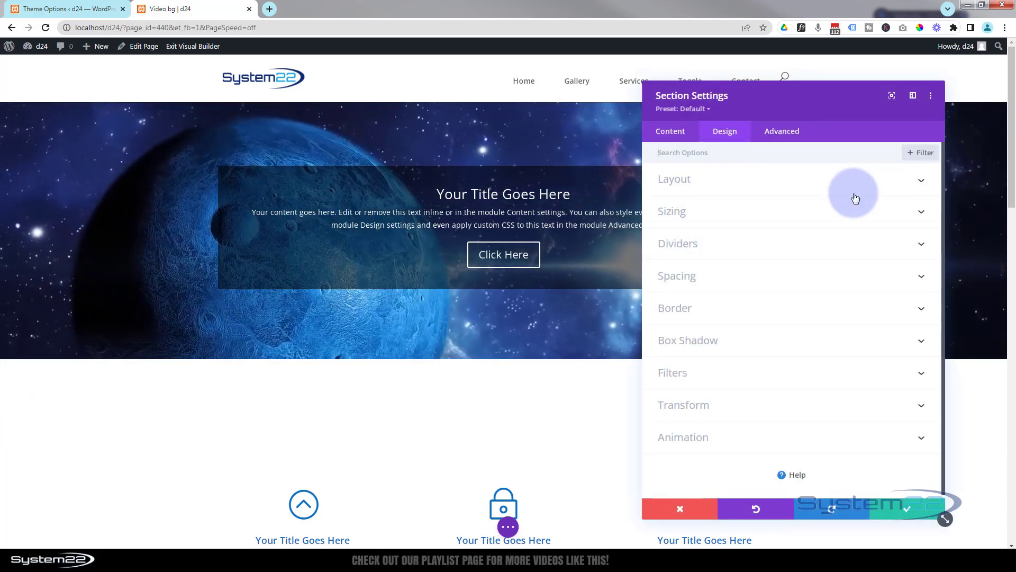
{"action": "left_click", "coordinate": [744, 276]}
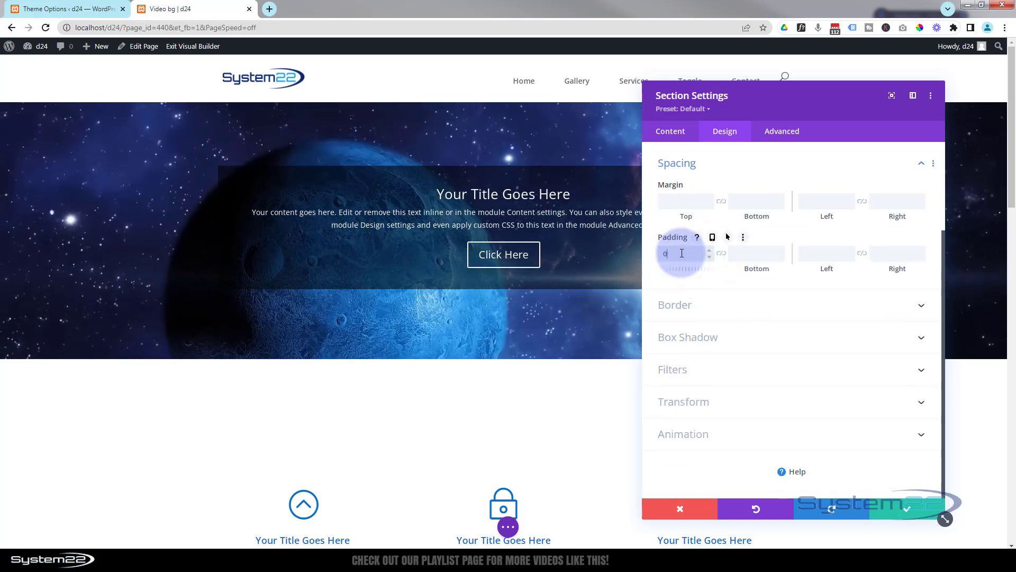
{"action": "left_click", "coordinate": [711, 257]}
{"action": "left_click", "coordinate": [722, 253]}
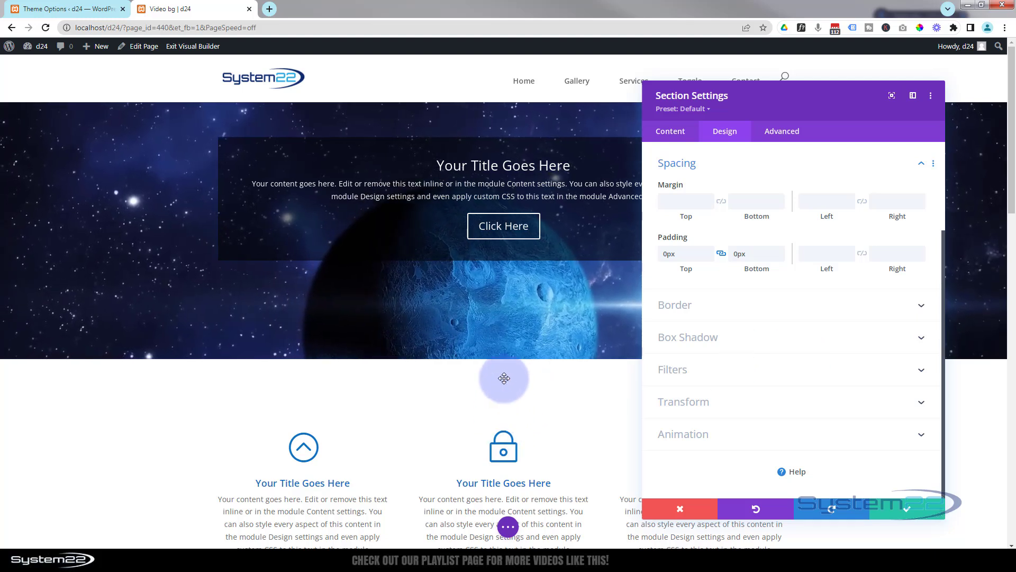
{"action": "left_click", "coordinate": [896, 514]}
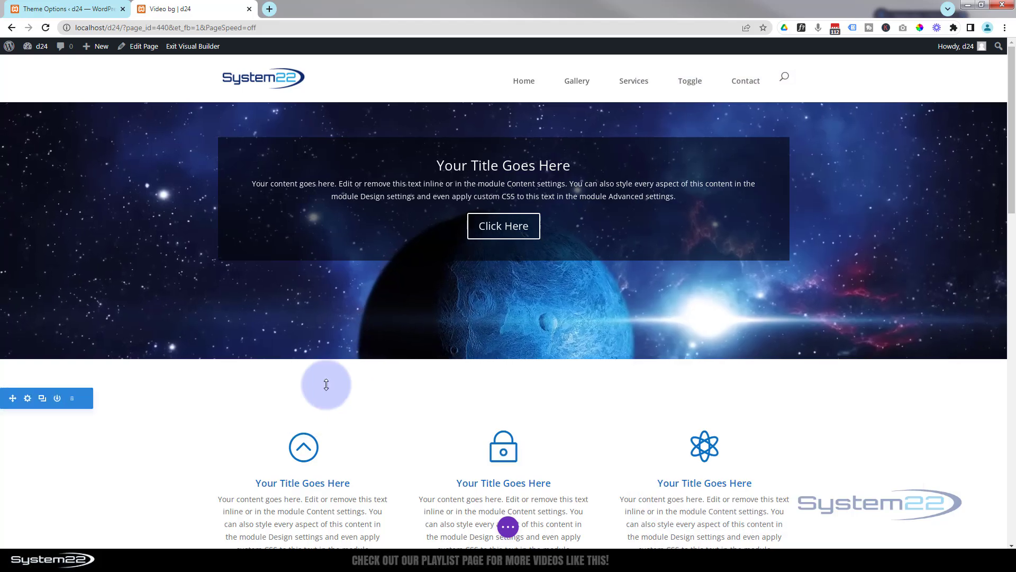
Set the top and bottom padding of the row holding the Call To Action to 0px and save the row.
{"action": "mouse_move", "coordinate": [312, 368]}
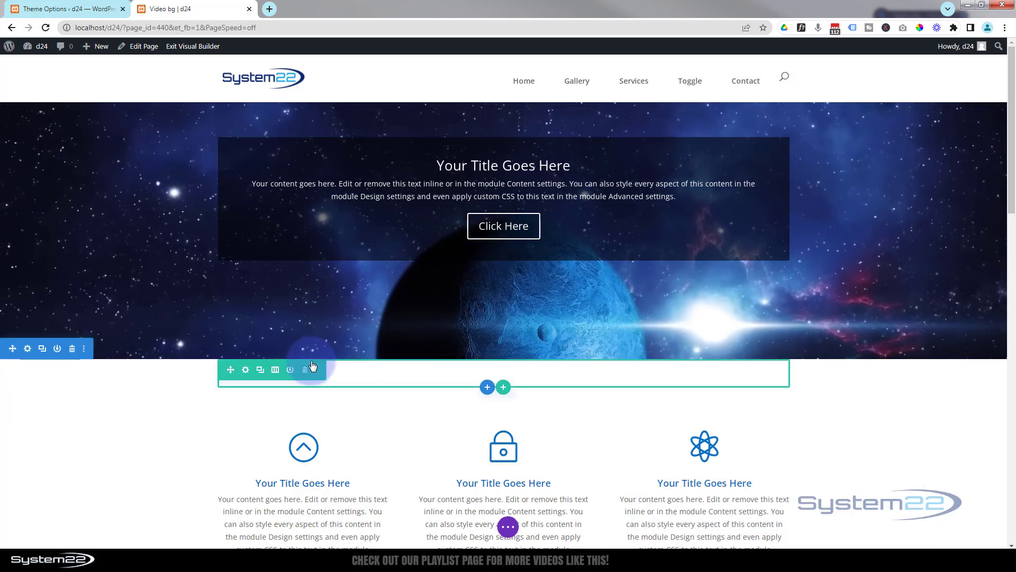
{"action": "left_click", "coordinate": [246, 370]}
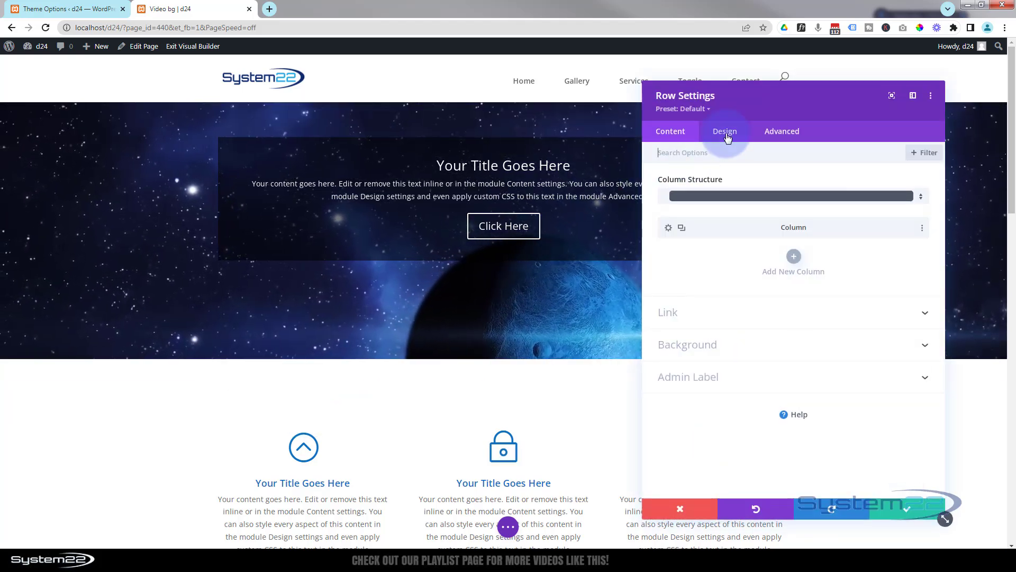
{"action": "left_click", "coordinate": [725, 133]}
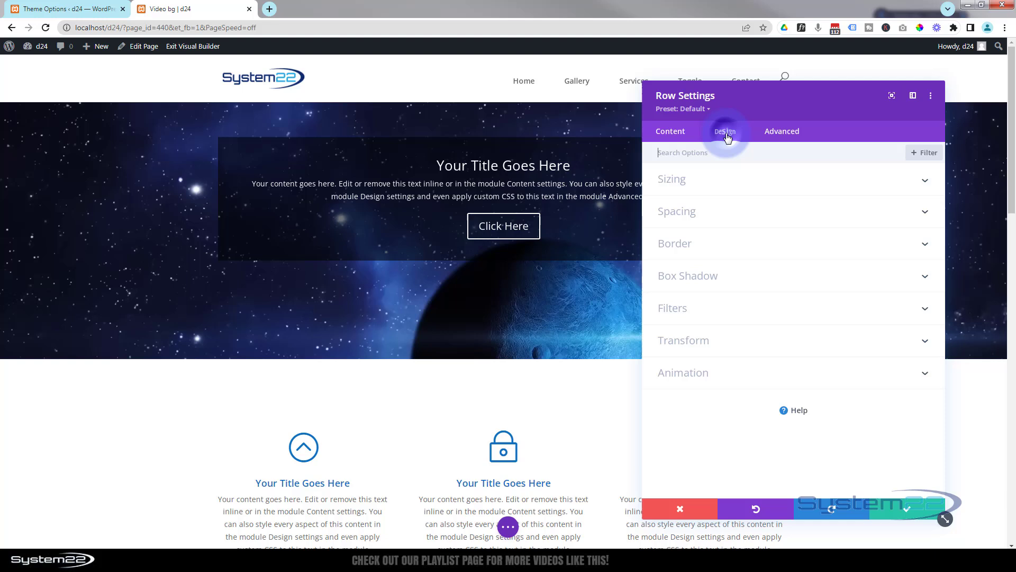
{"action": "left_click", "coordinate": [745, 211]}
{"action": "left_click", "coordinate": [666, 253]}
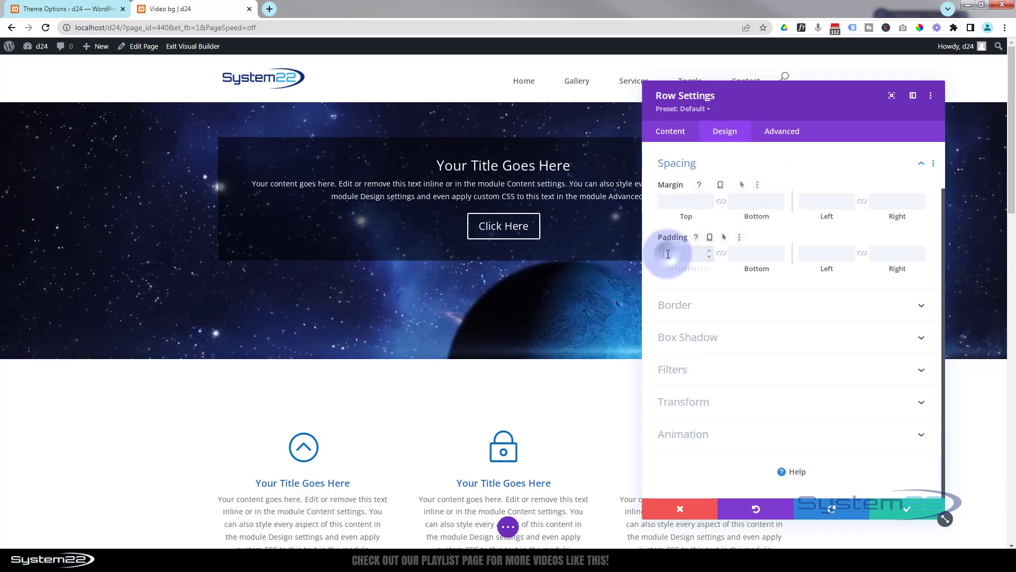
{"action": "type", "text": "0px"}
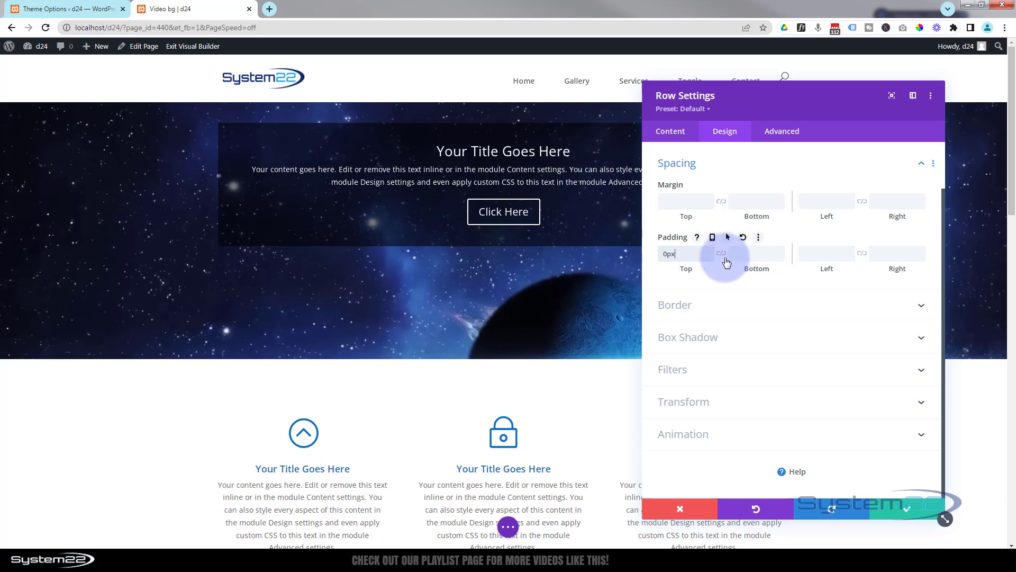
{"action": "left_click", "coordinate": [723, 255]}
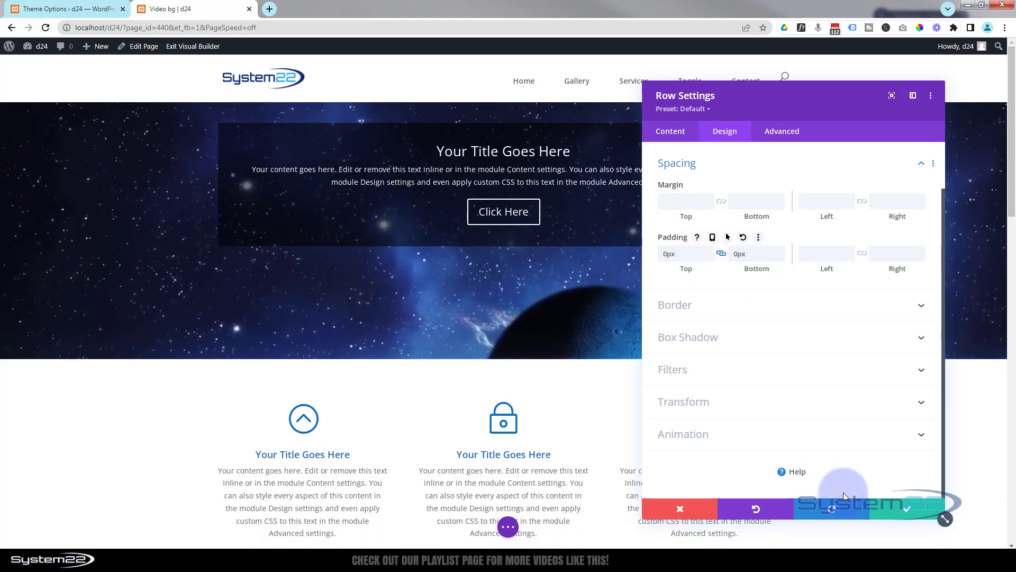
{"action": "left_click", "coordinate": [894, 509]}
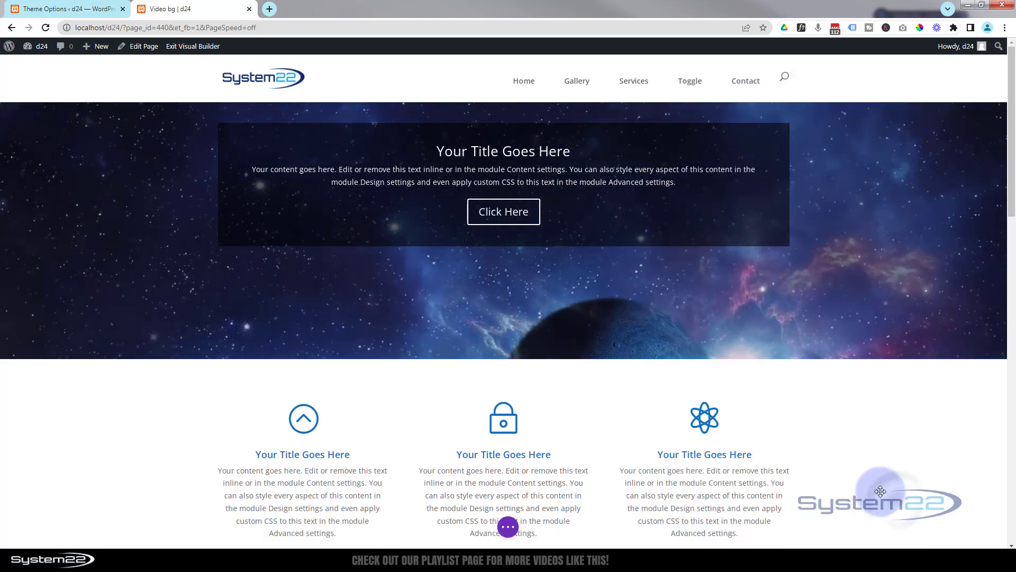
{"action": "mouse_move", "coordinate": [485, 154]}
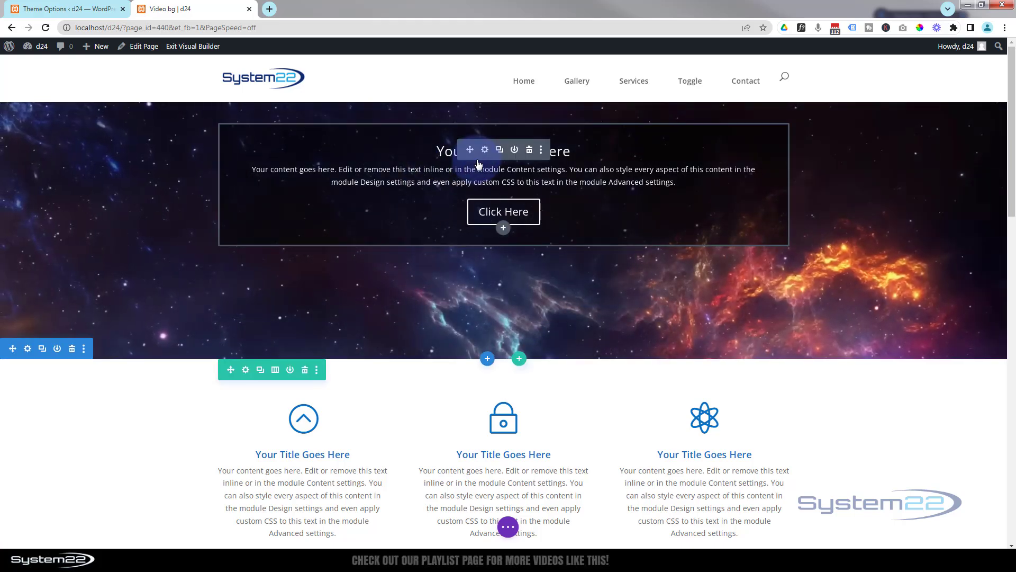
Lower the Call To Action module over the video by setting its top margin to -39vh, and save the module.
{"action": "left_click", "coordinate": [485, 151]}
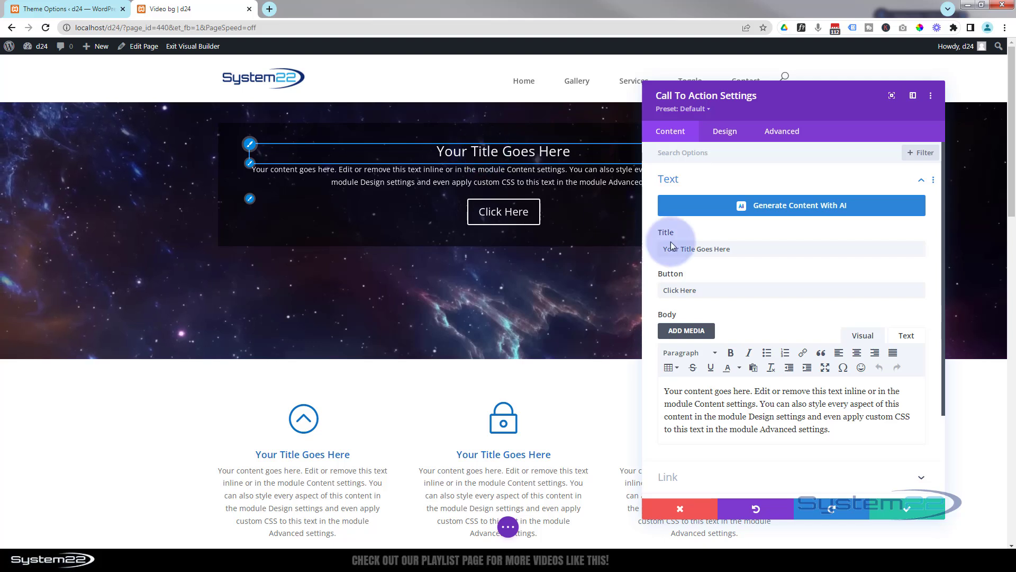
{"action": "left_click", "coordinate": [724, 132]}
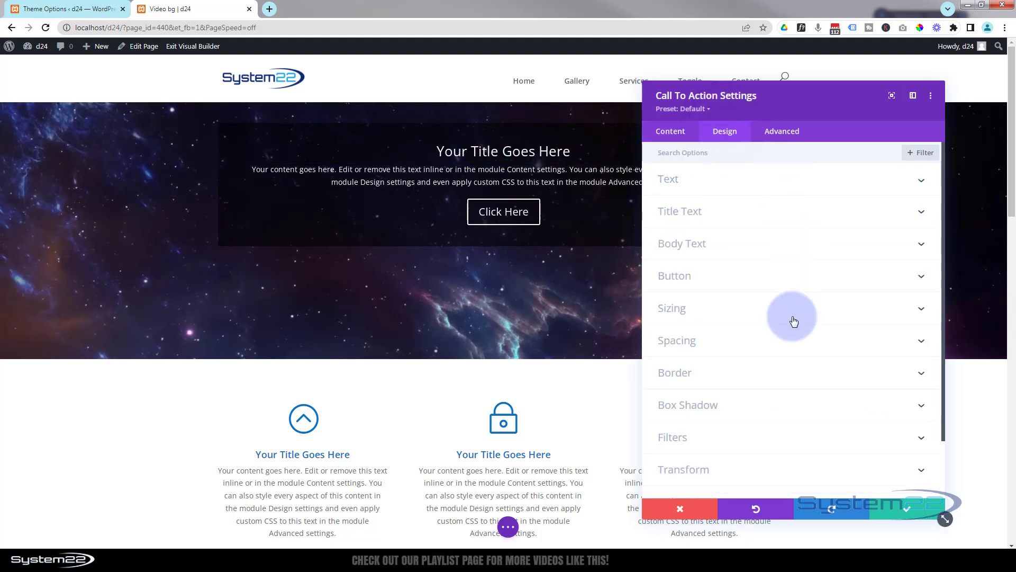
{"action": "left_click", "coordinate": [772, 348]}
{"action": "left_click", "coordinate": [709, 201]}
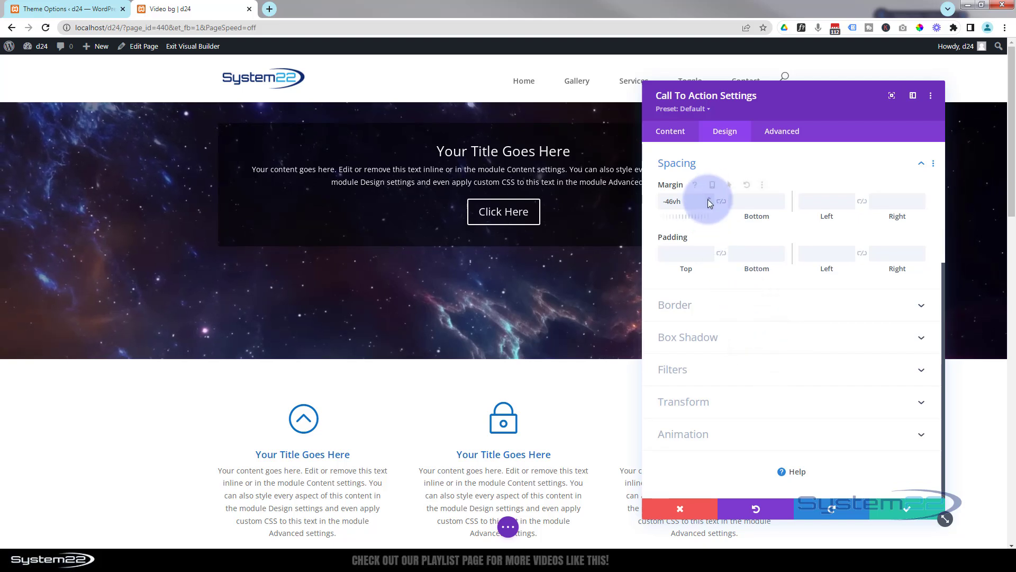
{"action": "left_click", "coordinate": [709, 198]}
{"action": "left_click", "coordinate": [710, 198]}
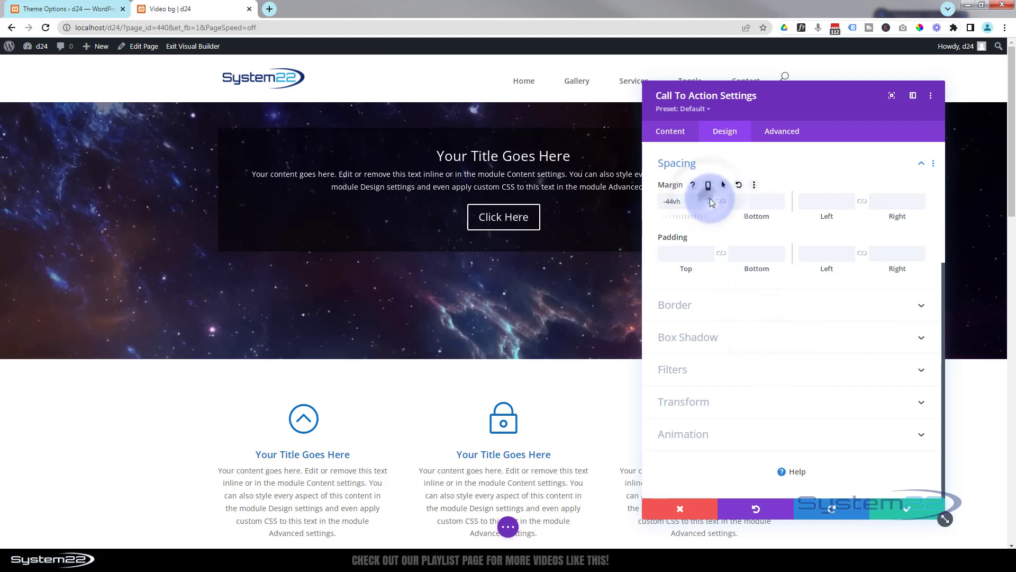
{"action": "left_click", "coordinate": [710, 198]}
{"action": "left_click", "coordinate": [710, 198]}
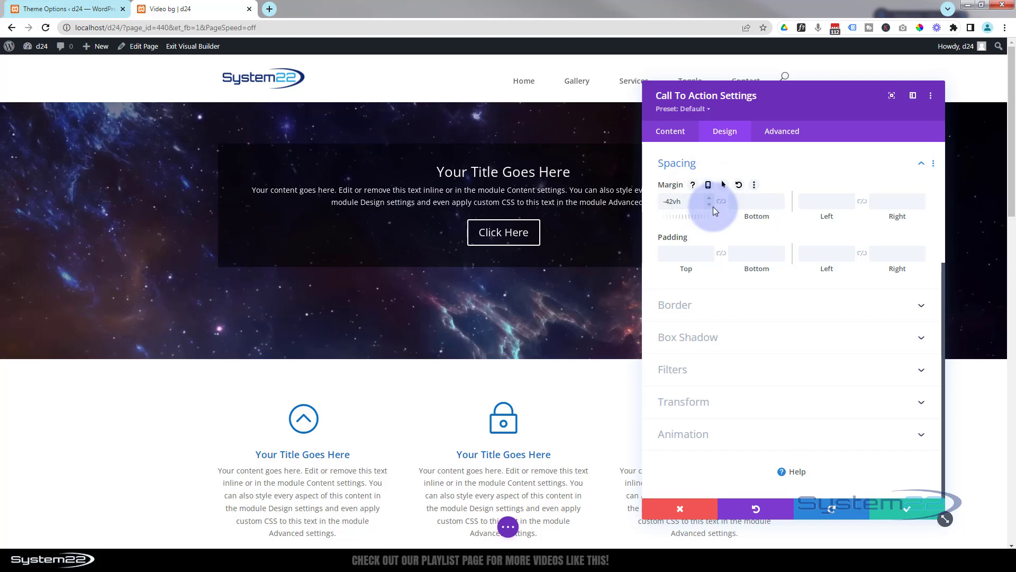
{"action": "left_click", "coordinate": [710, 198]}
{"action": "left_click", "coordinate": [710, 198]}
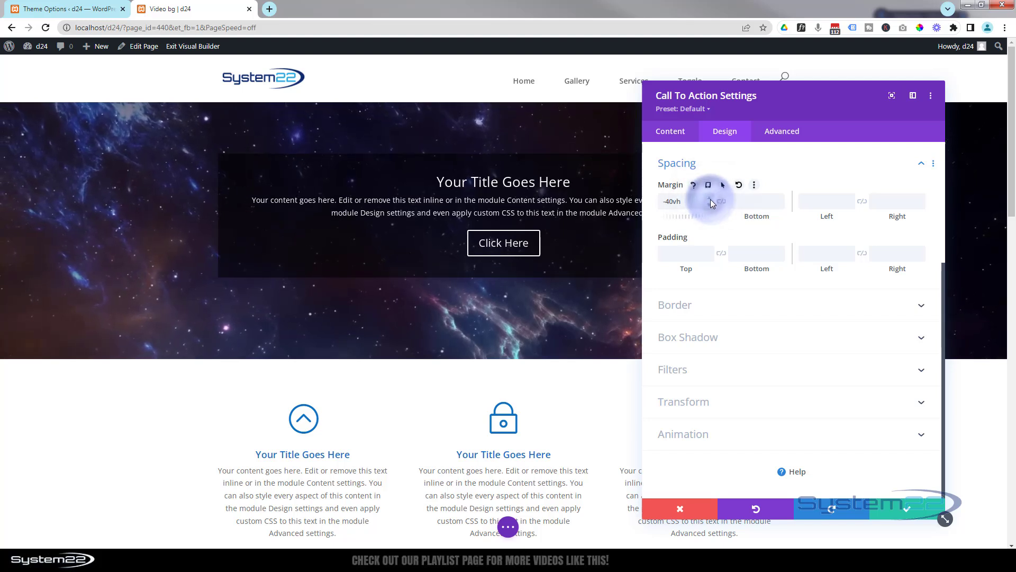
{"action": "left_click", "coordinate": [710, 198]}
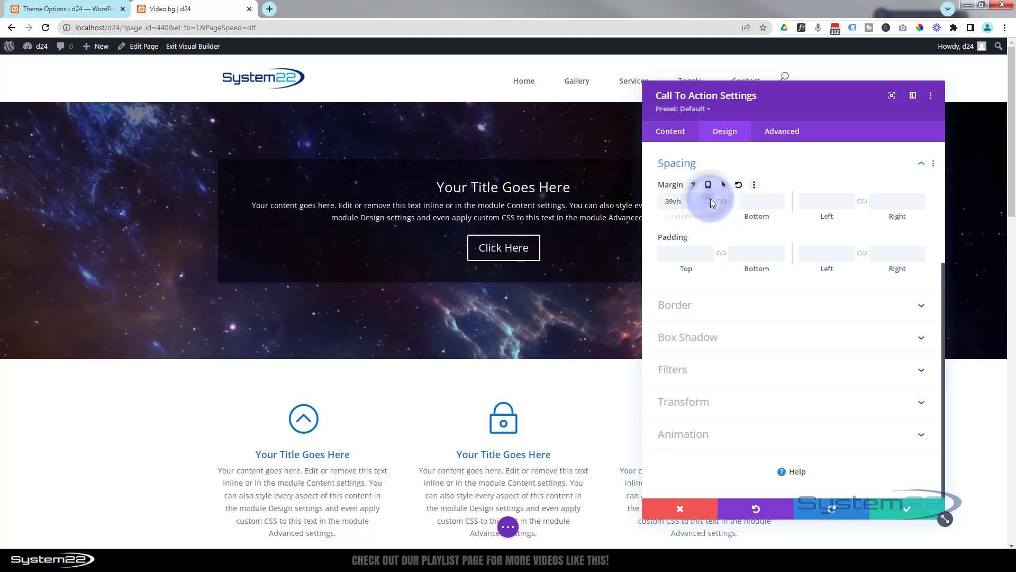
{"action": "left_click", "coordinate": [710, 198]}
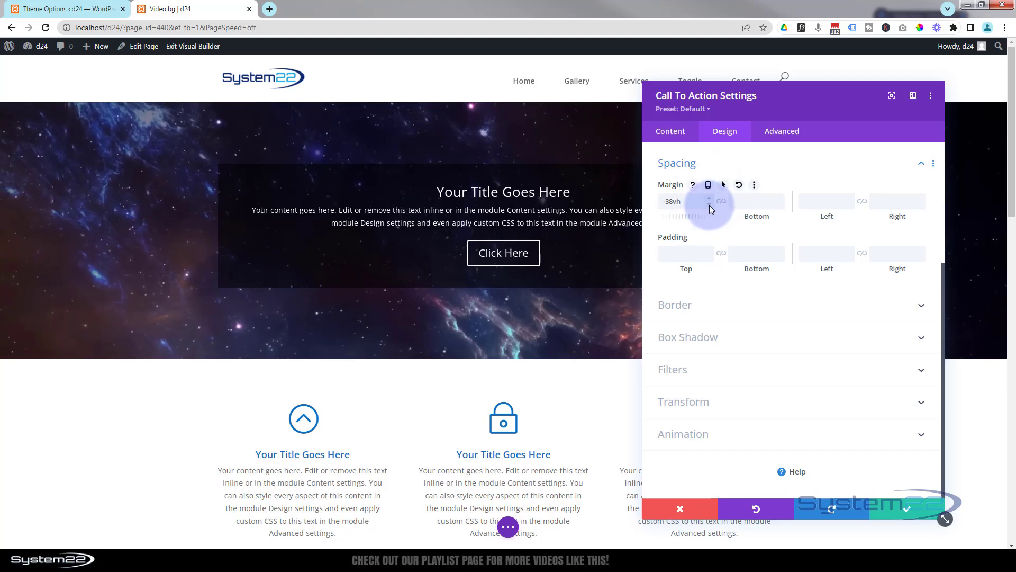
{"action": "left_click", "coordinate": [710, 205]}
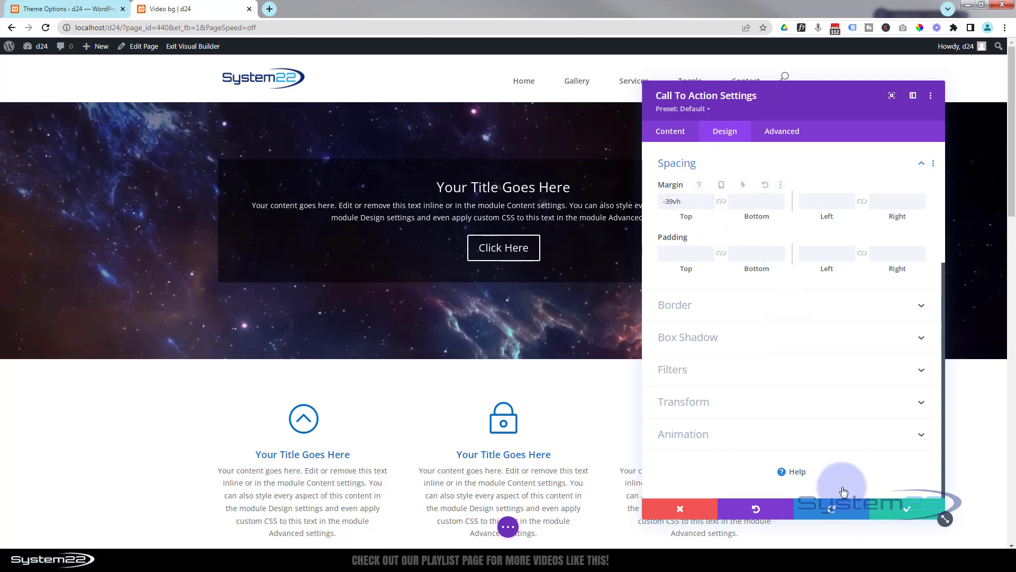
{"action": "left_click", "coordinate": [901, 514]}
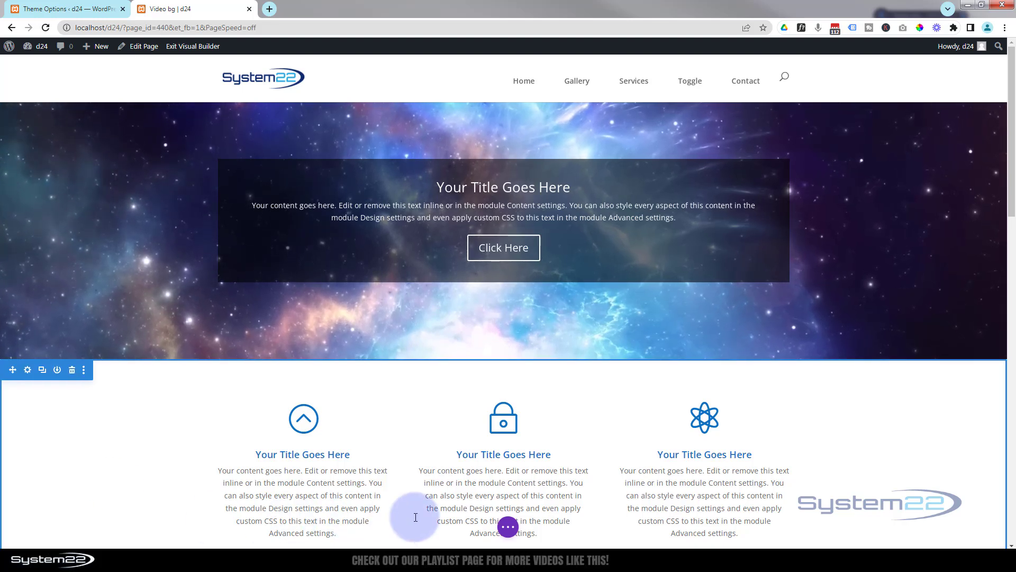
Preview the page in tablet view and set the Call To Action module's tablet-only top margin to -42vh.
{"action": "left_click", "coordinate": [507, 527]}
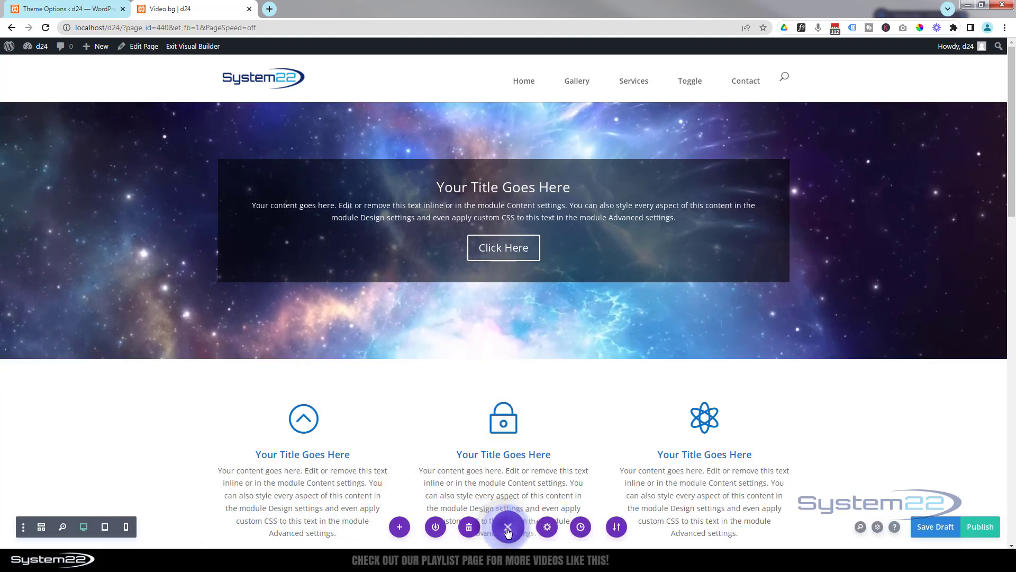
{"action": "left_click", "coordinate": [106, 528]}
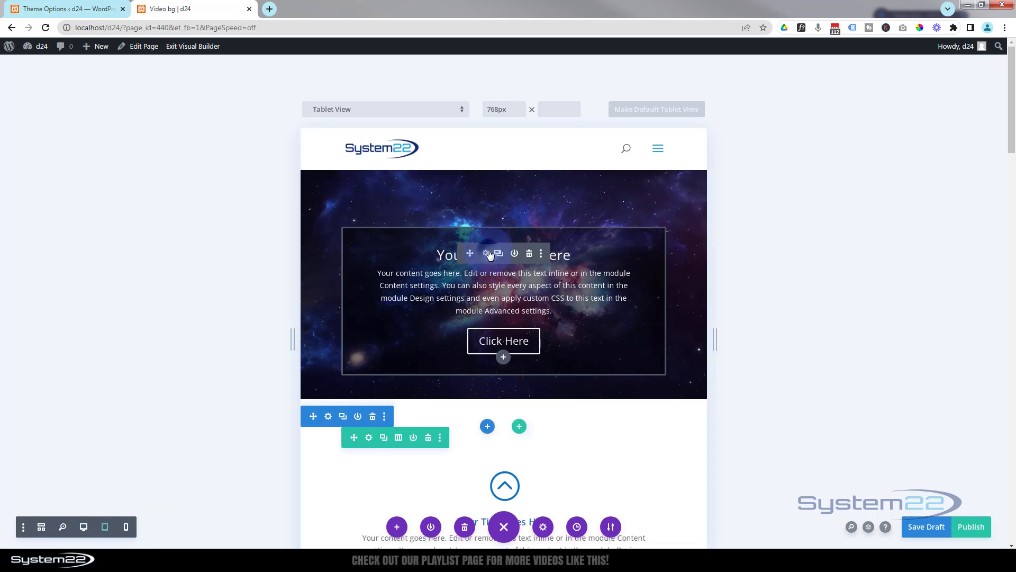
{"action": "left_click", "coordinate": [487, 254]}
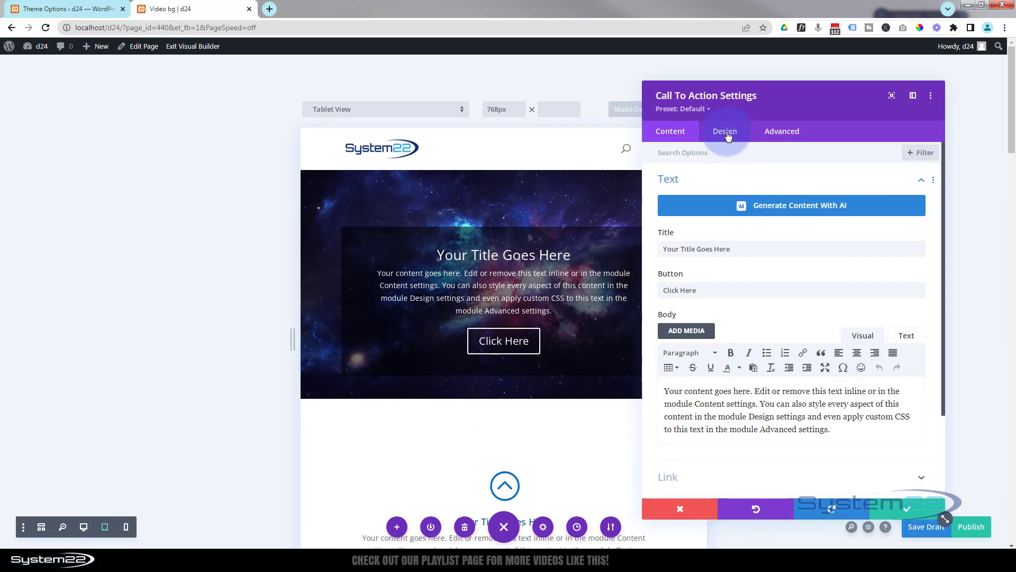
{"action": "left_click", "coordinate": [728, 136]}
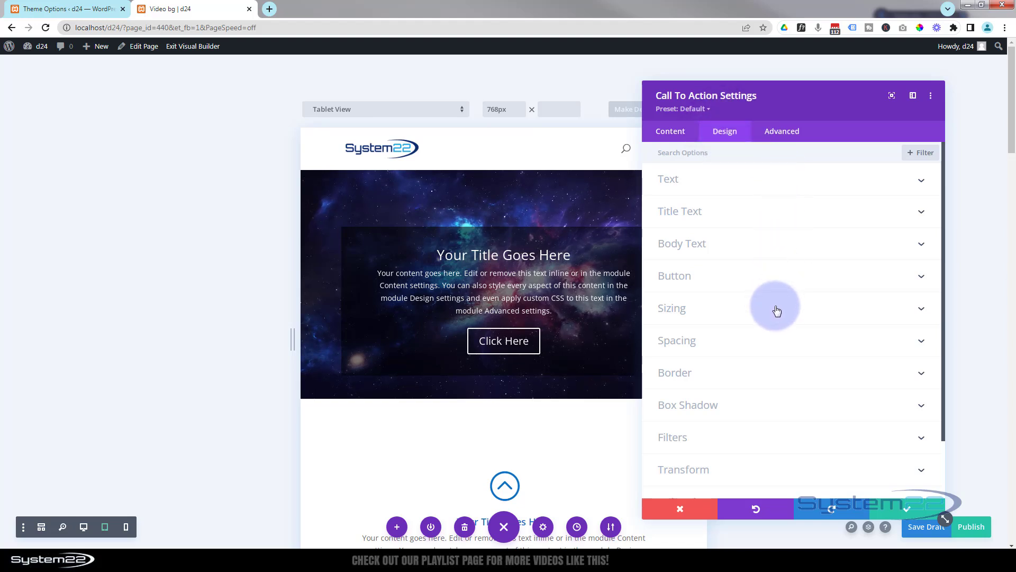
{"action": "left_click", "coordinate": [768, 349]}
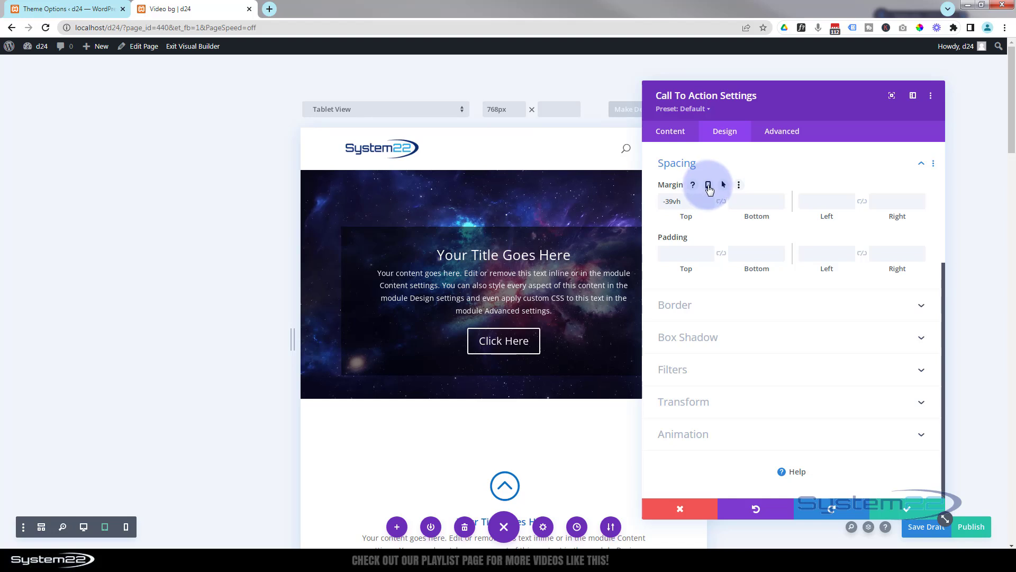
{"action": "left_click", "coordinate": [708, 185]}
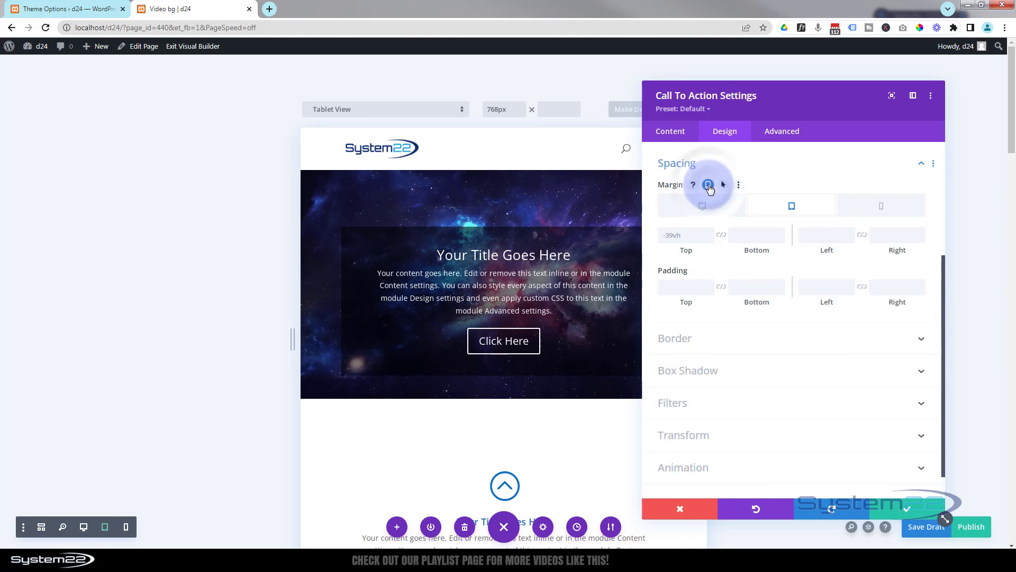
{"action": "left_click", "coordinate": [806, 211]}
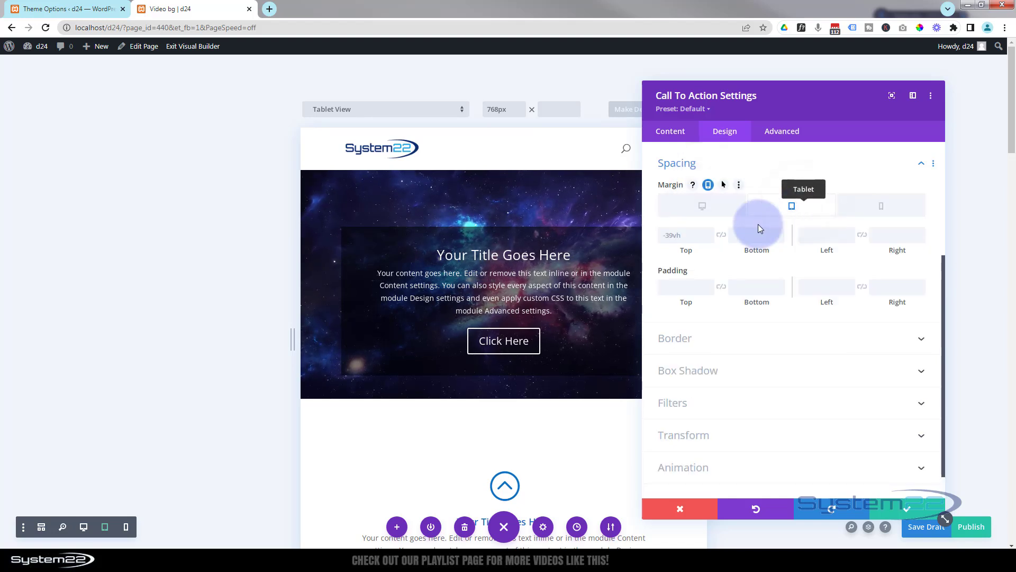
{"action": "left_click", "coordinate": [675, 238]}
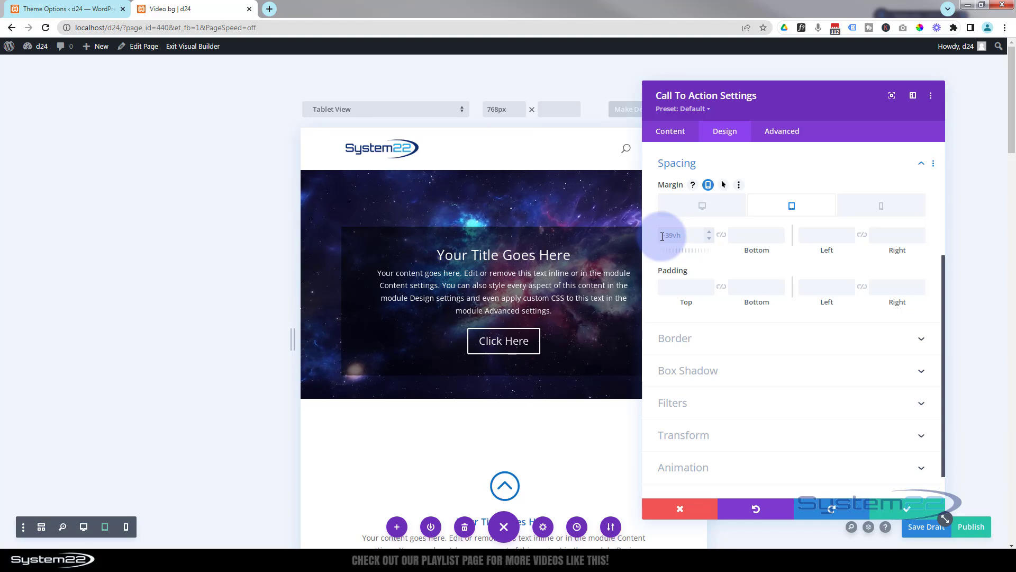
{"action": "left_click_drag", "start_coordinate": [662, 237], "coordinate": [685, 231]}
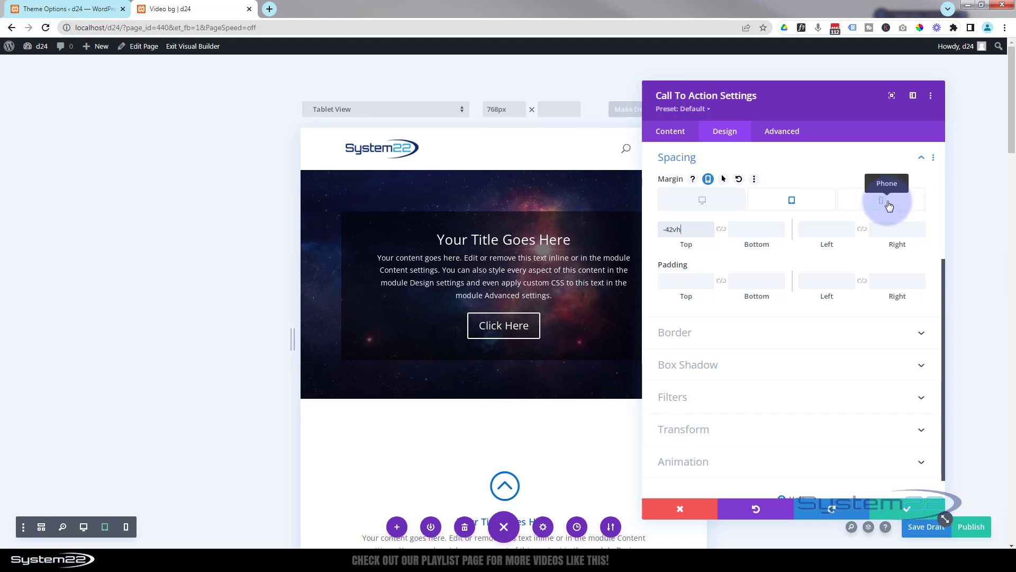
Switch to phone view and delete the Call To Action module's body text for phones only.
{"action": "left_click", "coordinate": [889, 206]}
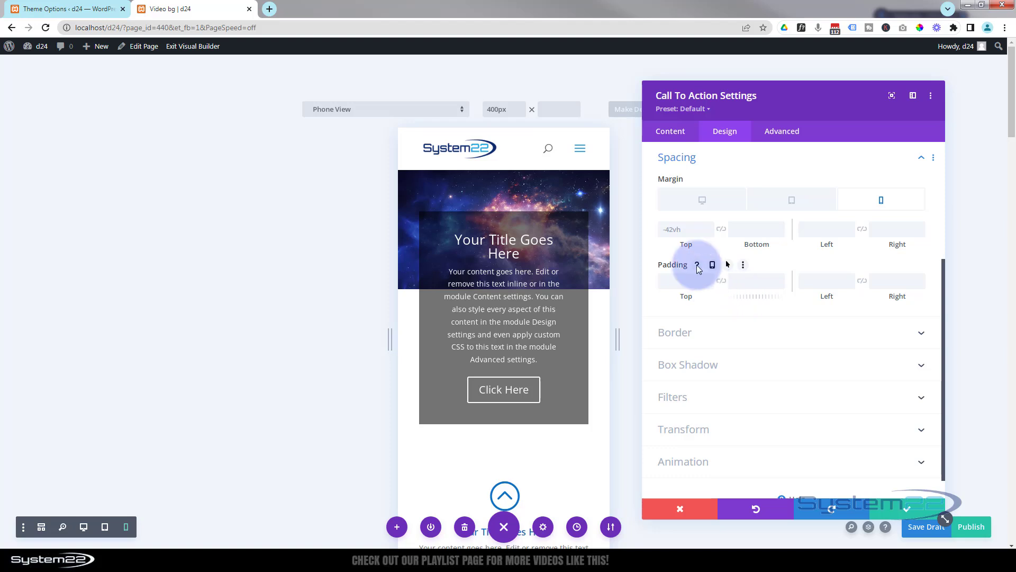
{"action": "left_click", "coordinate": [673, 132]}
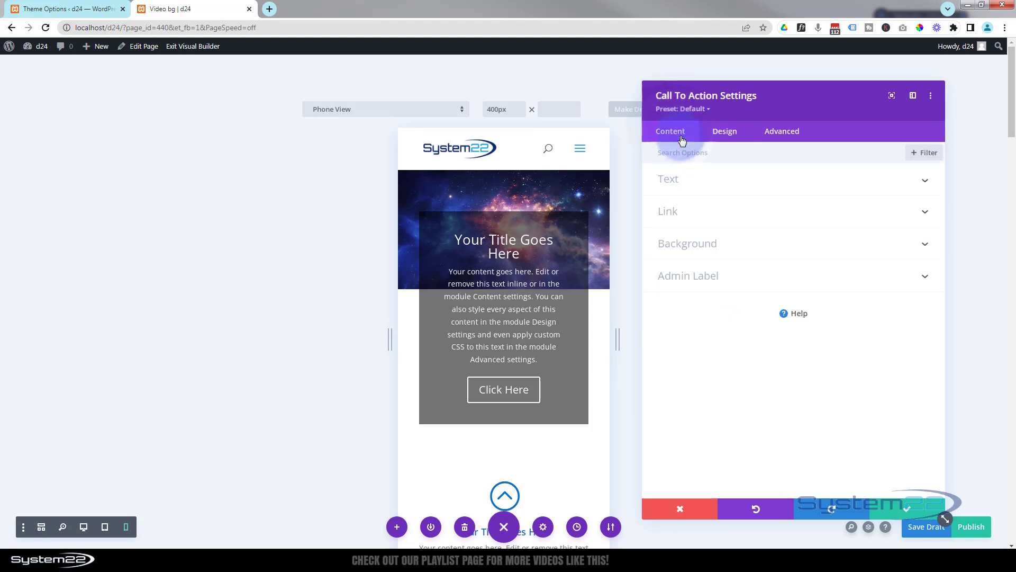
{"action": "left_click", "coordinate": [709, 180]}
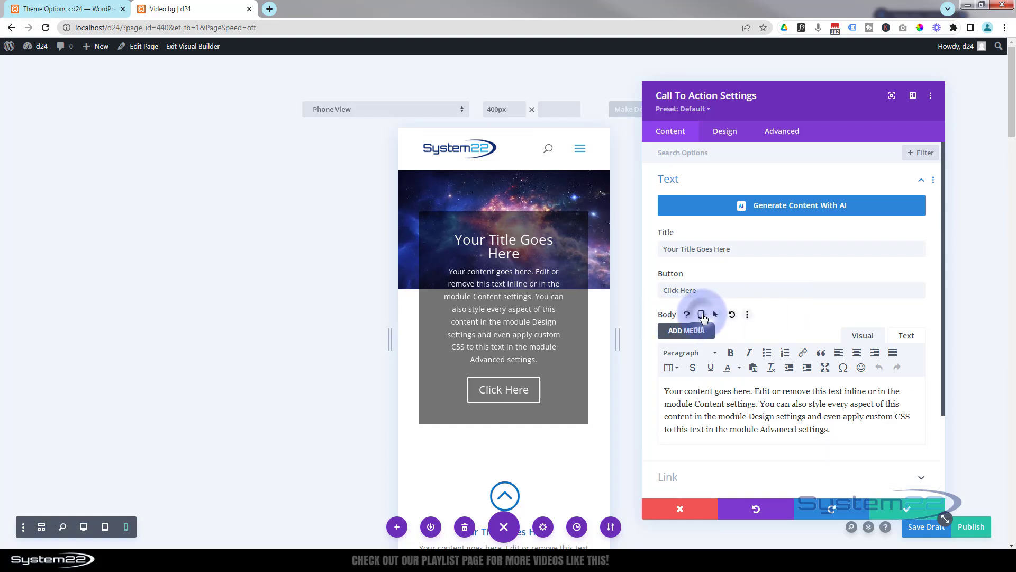
{"action": "left_click", "coordinate": [702, 315]}
{"action": "left_click", "coordinate": [875, 339]}
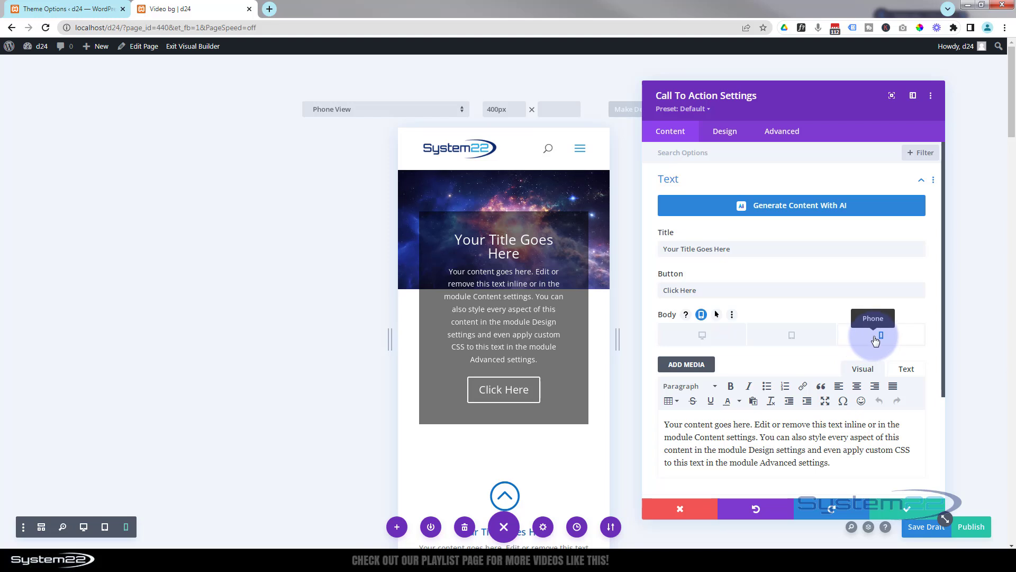
{"action": "left_click_drag", "start_coordinate": [831, 464], "coordinate": [645, 419]}
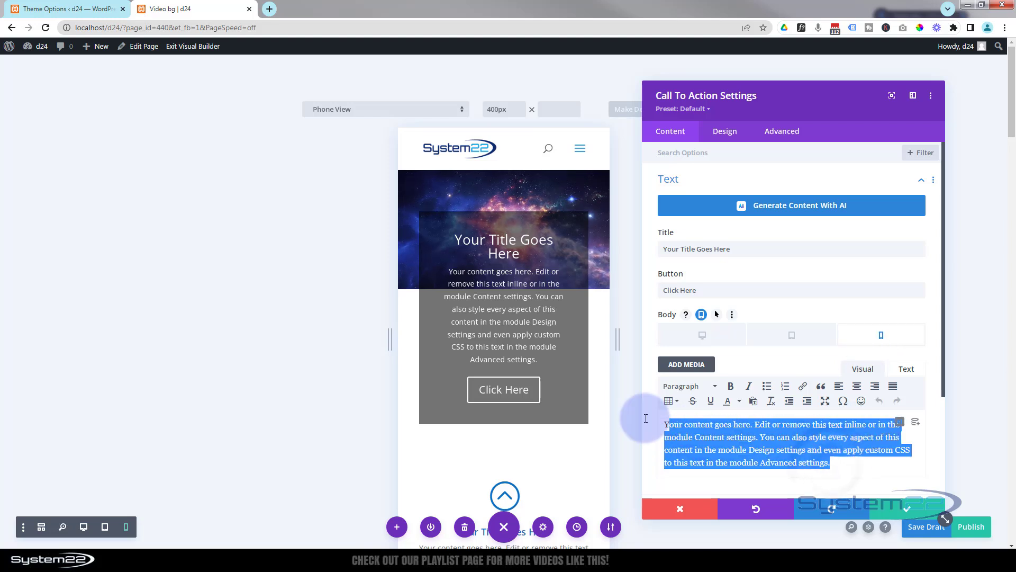
{"action": "key", "text": "BackSpace"}
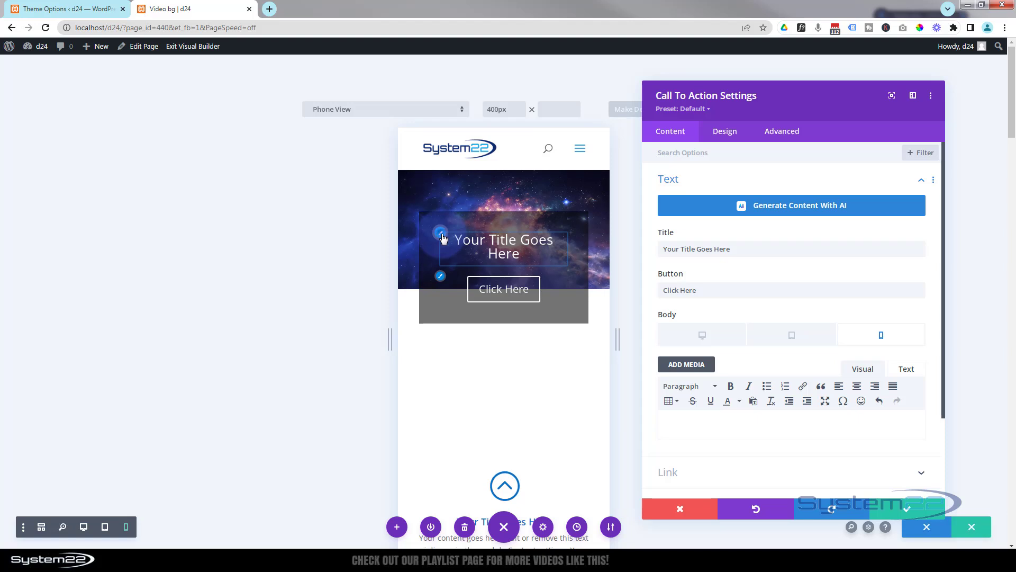
Set the Call To Action module's title text size to 16px for phones only.
{"action": "left_click", "coordinate": [443, 239]}
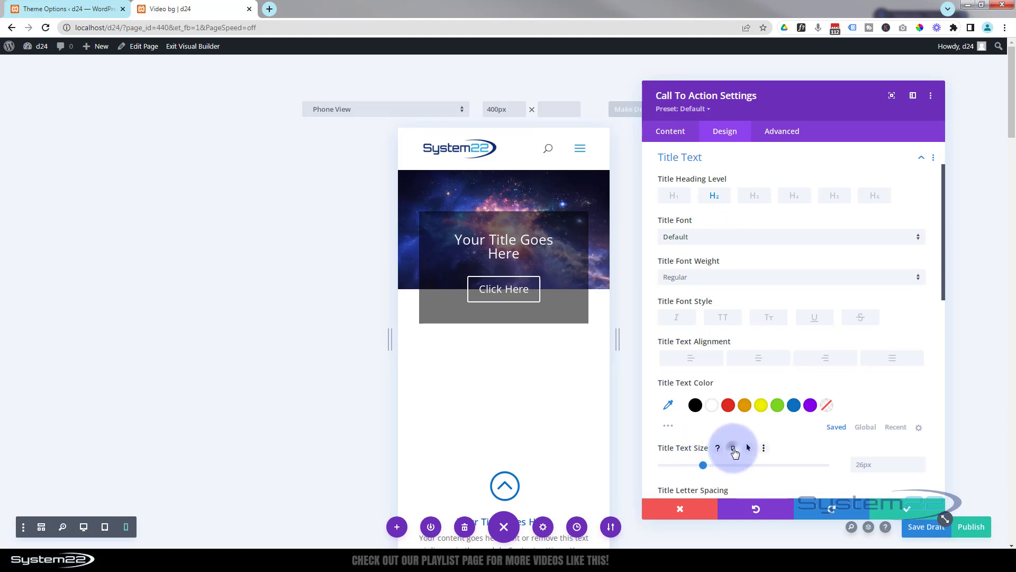
{"action": "left_click", "coordinate": [730, 447]}
{"action": "scroll", "coordinate": [892, 469], "scroll_direction": "down", "scroll_amount": 1}
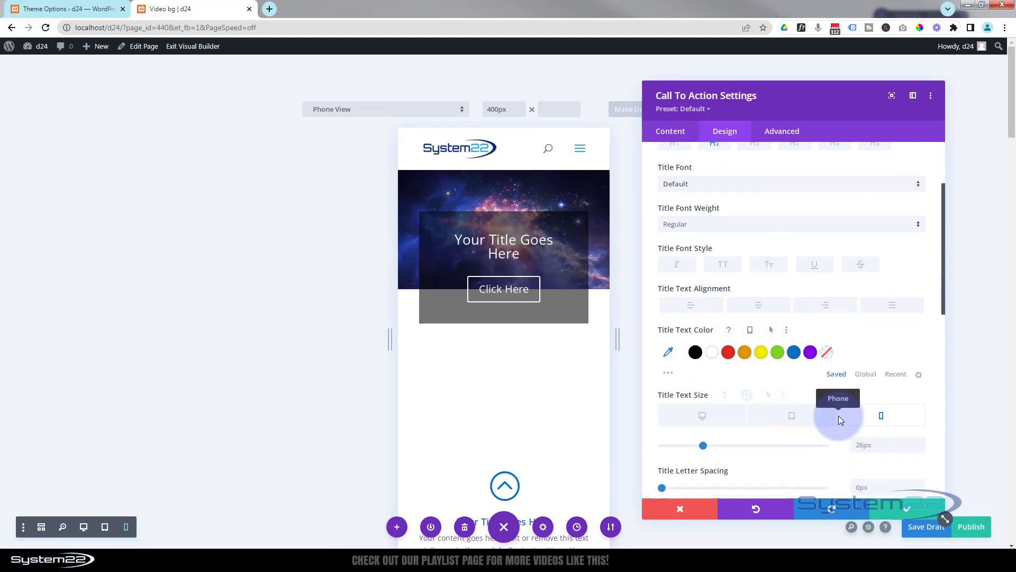
{"action": "left_click", "coordinate": [864, 447]}
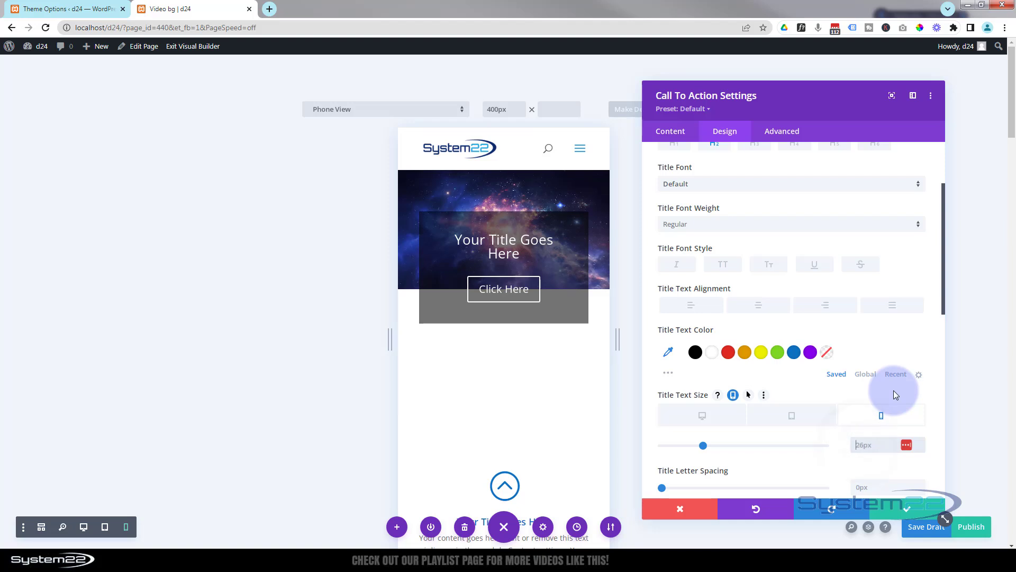
{"action": "type", "text": "16px"}
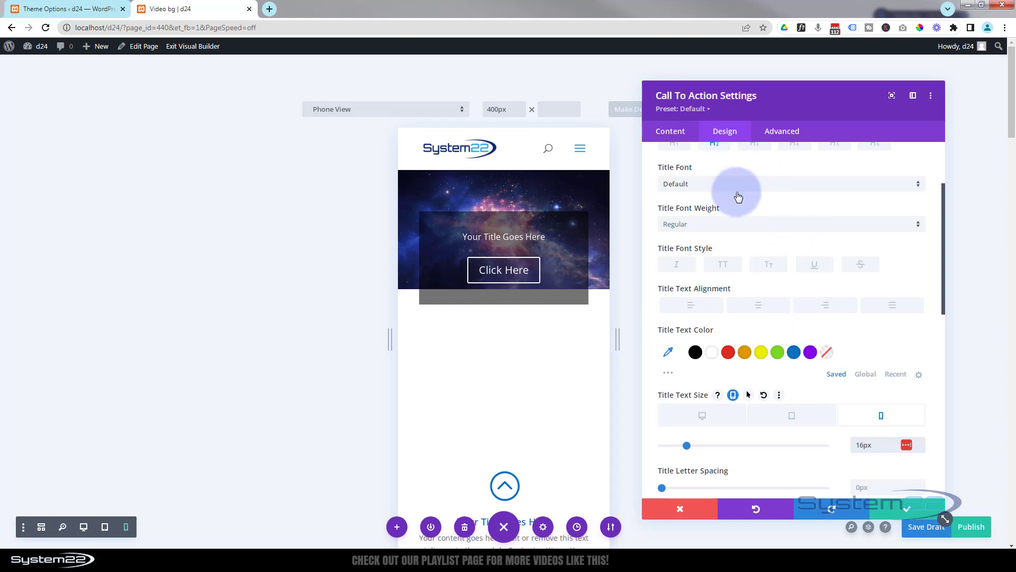
Set the Call To Action module's phone-only top margin to -48vh.
{"action": "scroll", "coordinate": [746, 210], "scroll_direction": "down", "scroll_amount": 2}
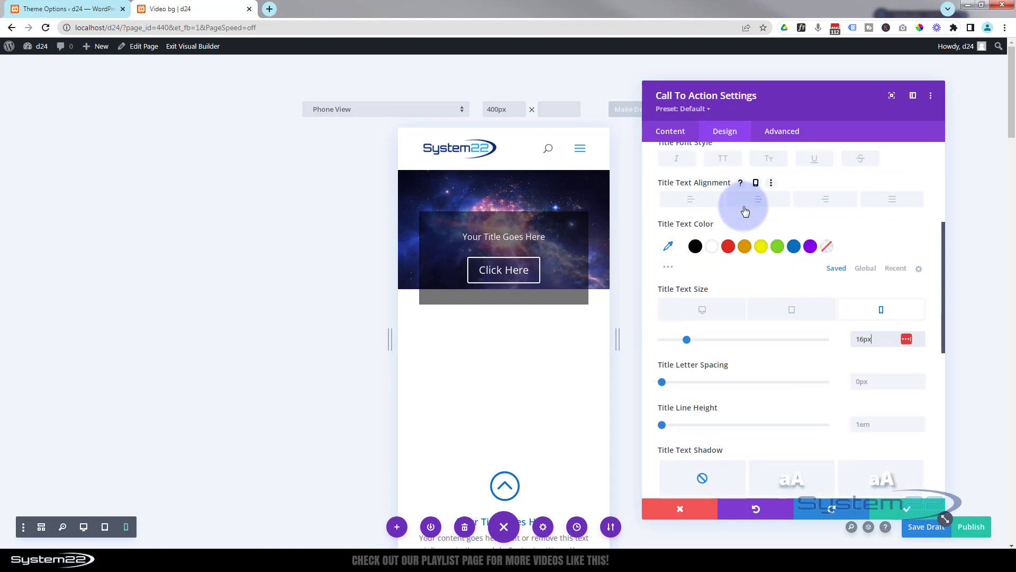
{"action": "scroll", "coordinate": [743, 206], "scroll_direction": "up", "scroll_amount": 4}
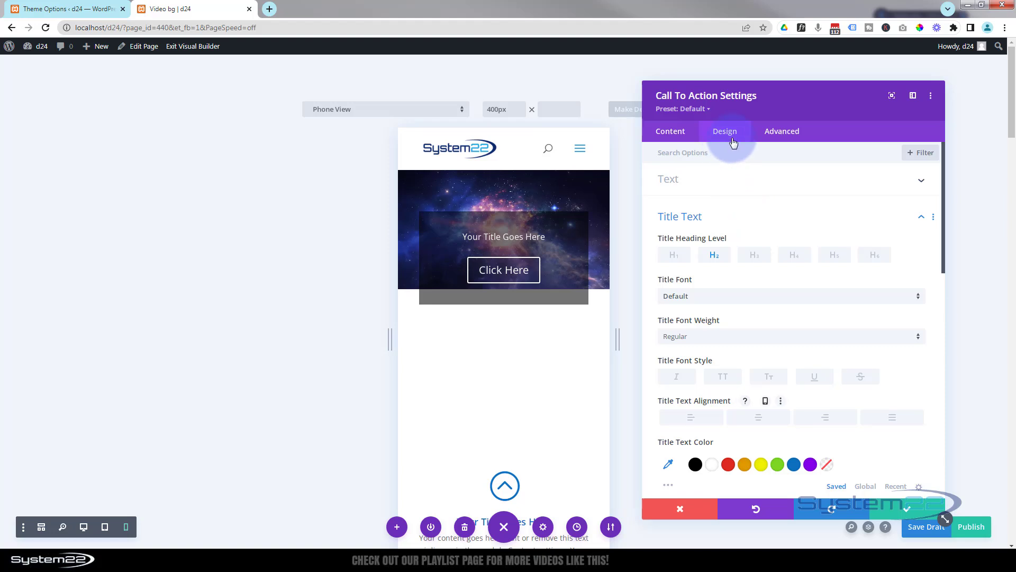
{"action": "left_click", "coordinate": [719, 218]}
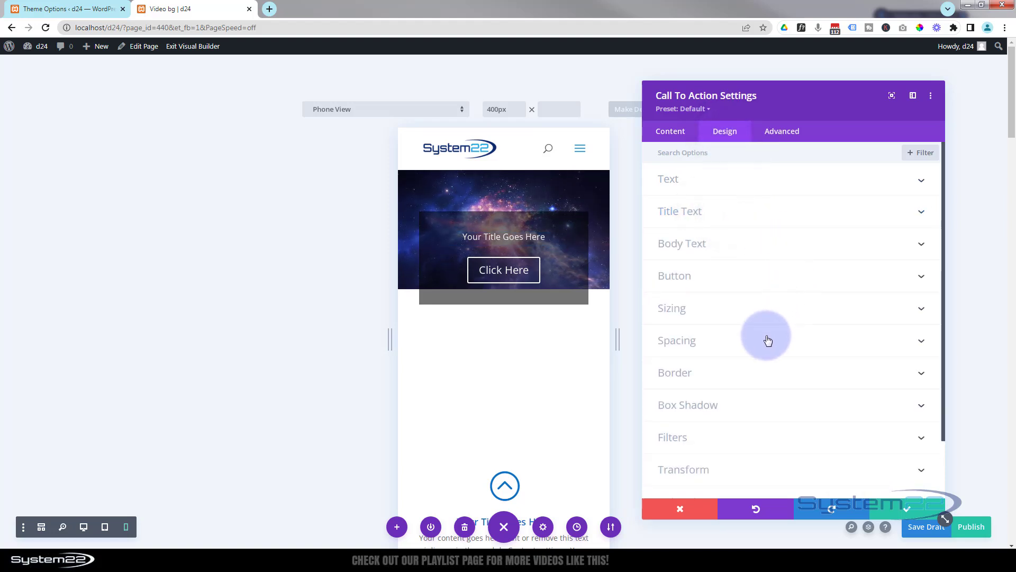
{"action": "left_click", "coordinate": [767, 339]}
{"action": "scroll", "coordinate": [767, 340], "scroll_direction": "down", "scroll_amount": 3}
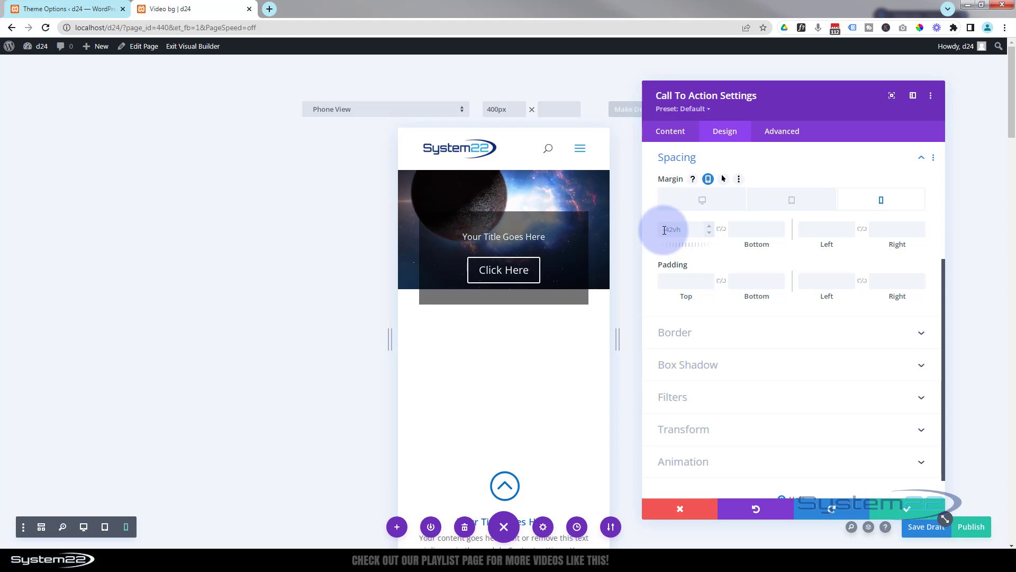
{"action": "left_click_drag", "start_coordinate": [664, 230], "coordinate": [709, 224]}
{"action": "left_click", "coordinate": [709, 225]}
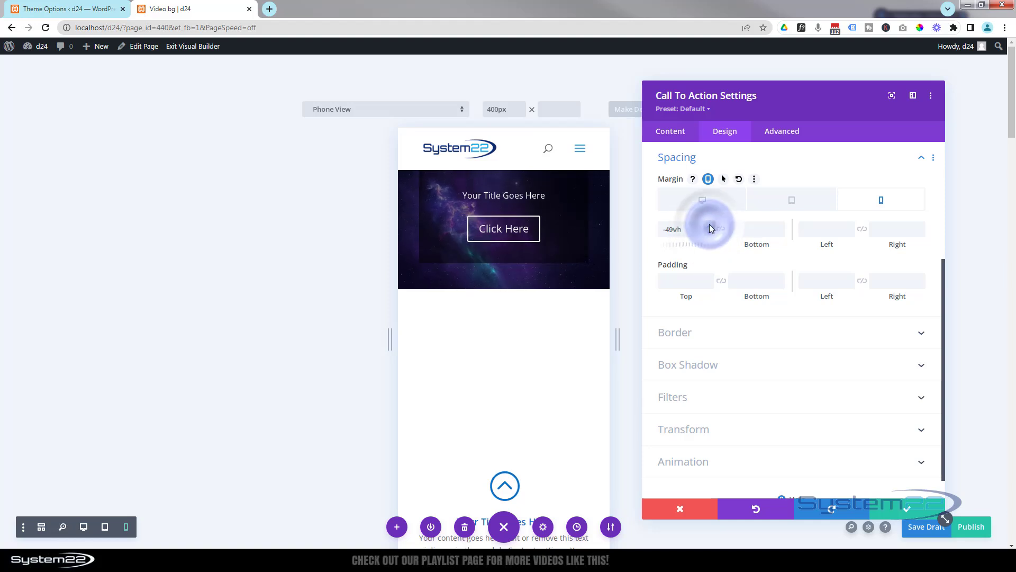
{"action": "left_click", "coordinate": [709, 224]}
{"action": "left_click", "coordinate": [709, 224]}
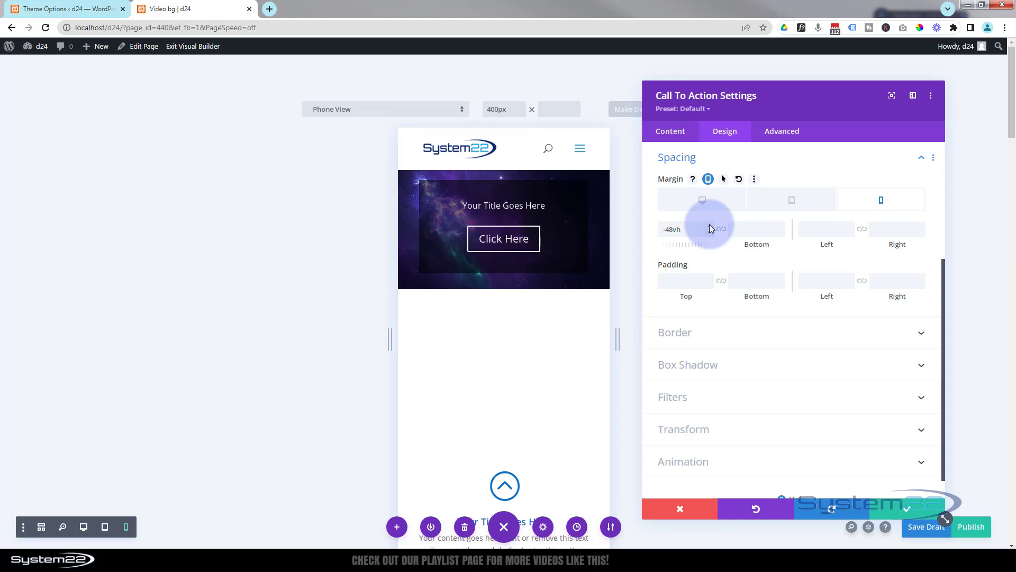
Check the Call To Action module's placement in tablet and desktop views, and save the module.
{"action": "left_click", "coordinate": [799, 205]}
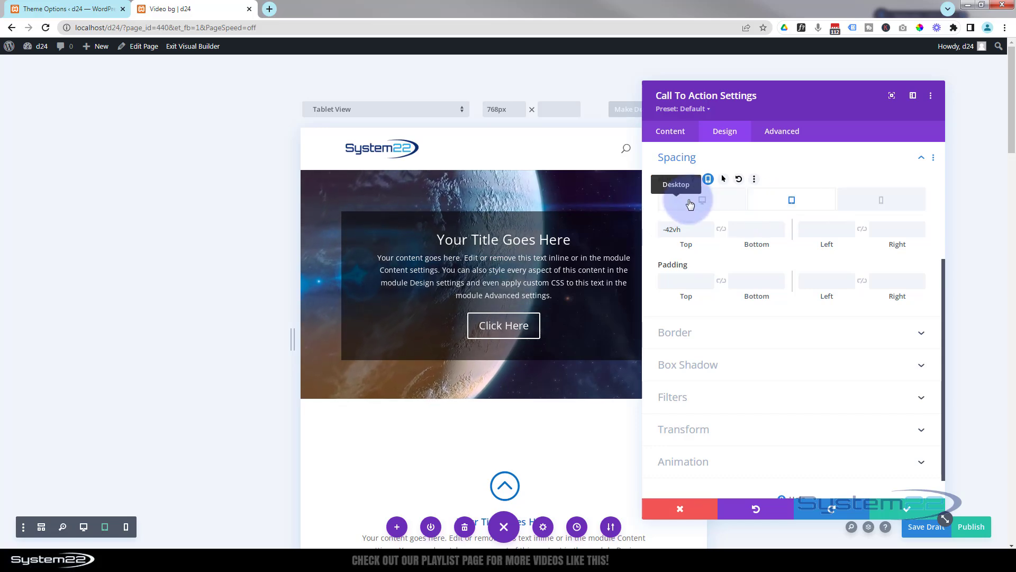
{"action": "left_click", "coordinate": [690, 203]}
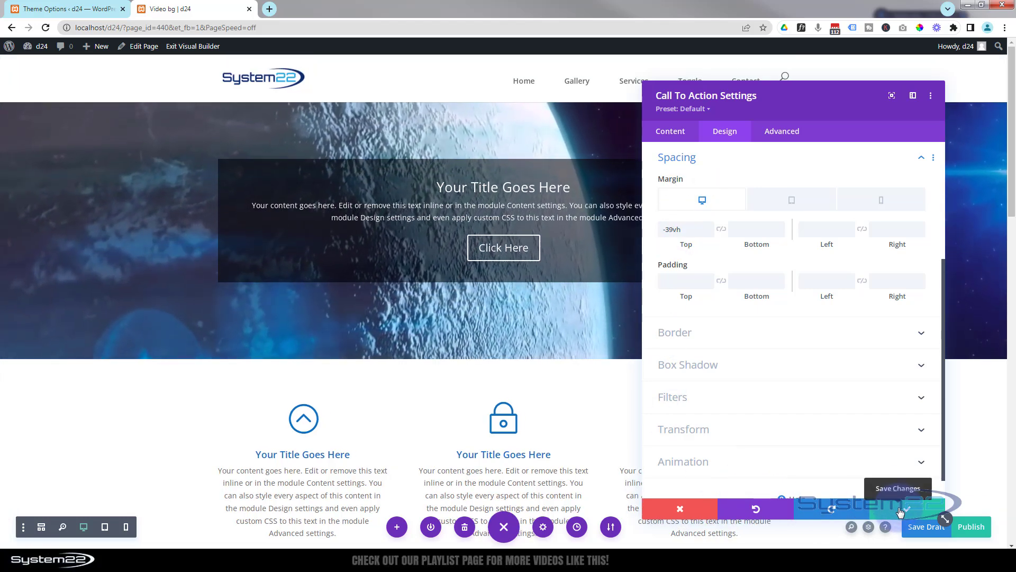
{"action": "left_click", "coordinate": [900, 510]}
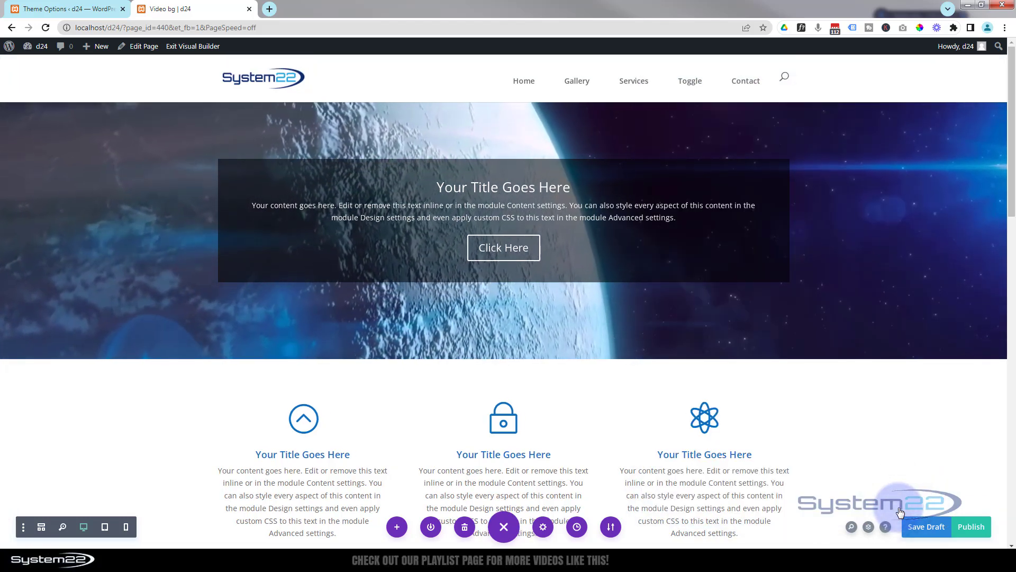
Save the page as a draft and exit the visual builder to view the live page.
{"action": "left_click", "coordinate": [928, 527]}
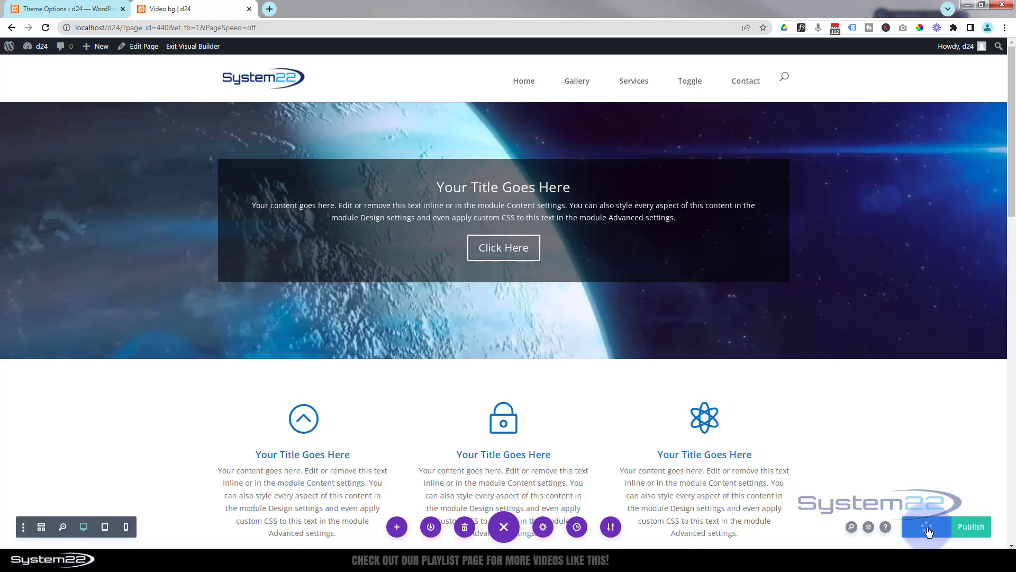
{"action": "left_click", "coordinate": [197, 46]}
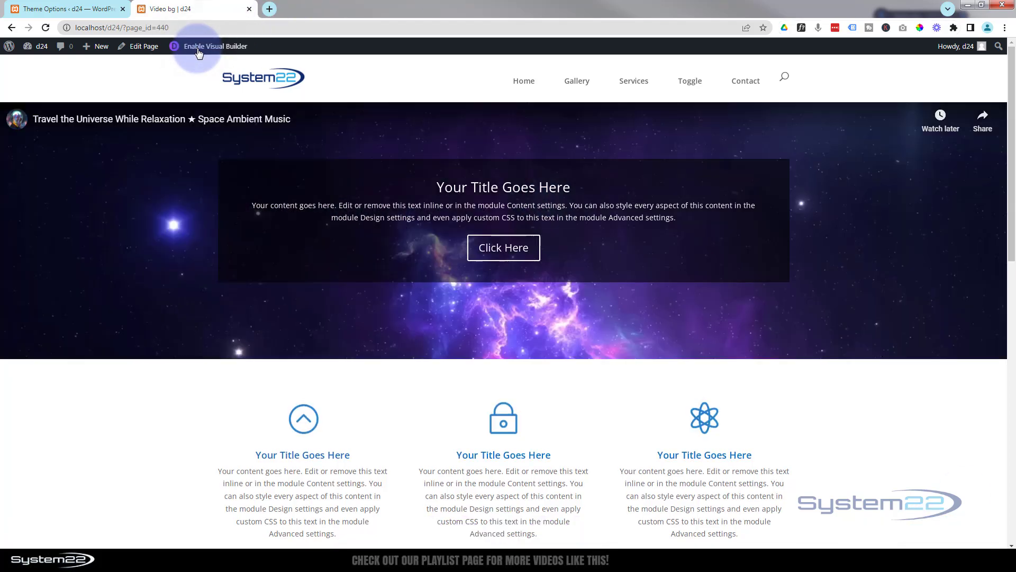